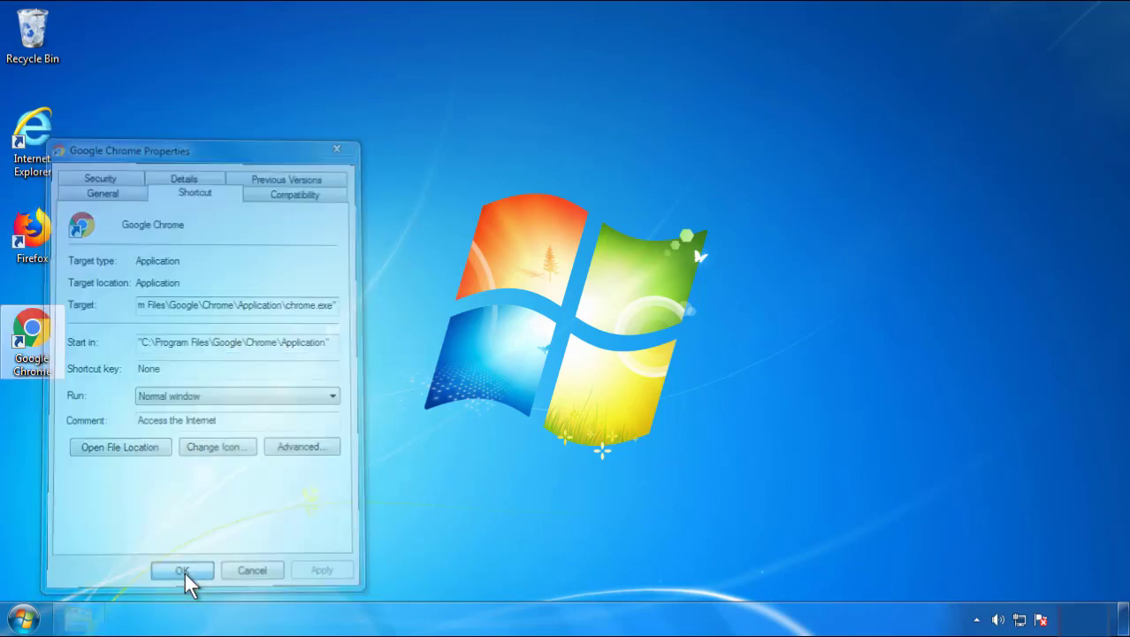
# - Accept the Google Chrome shortcut properties so the Start menu is showing
pyautogui.click(23, 618)
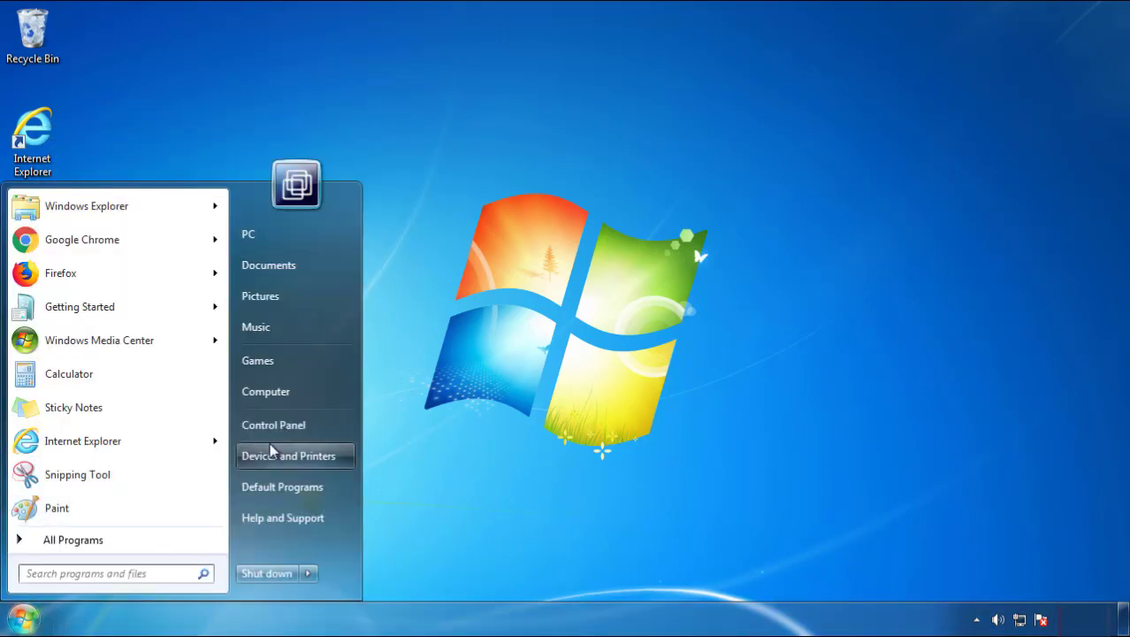
# - Uninstall SearchMine 2.00 from Programs and Features, sorted newest first by install date
pyautogui.click(283, 422)
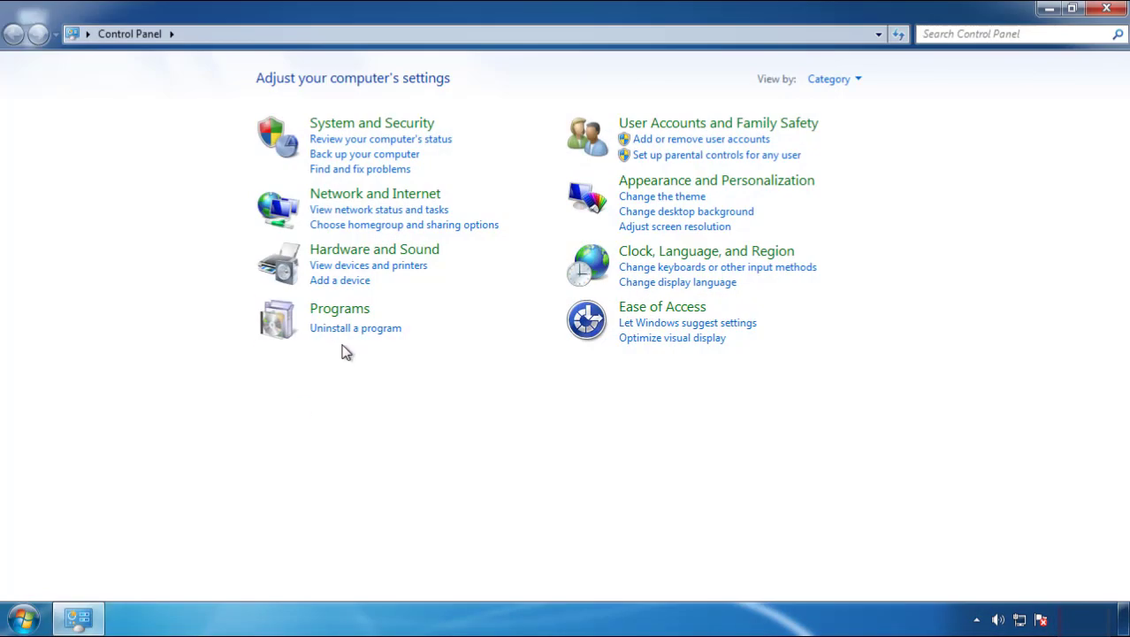
pyautogui.click(352, 331)
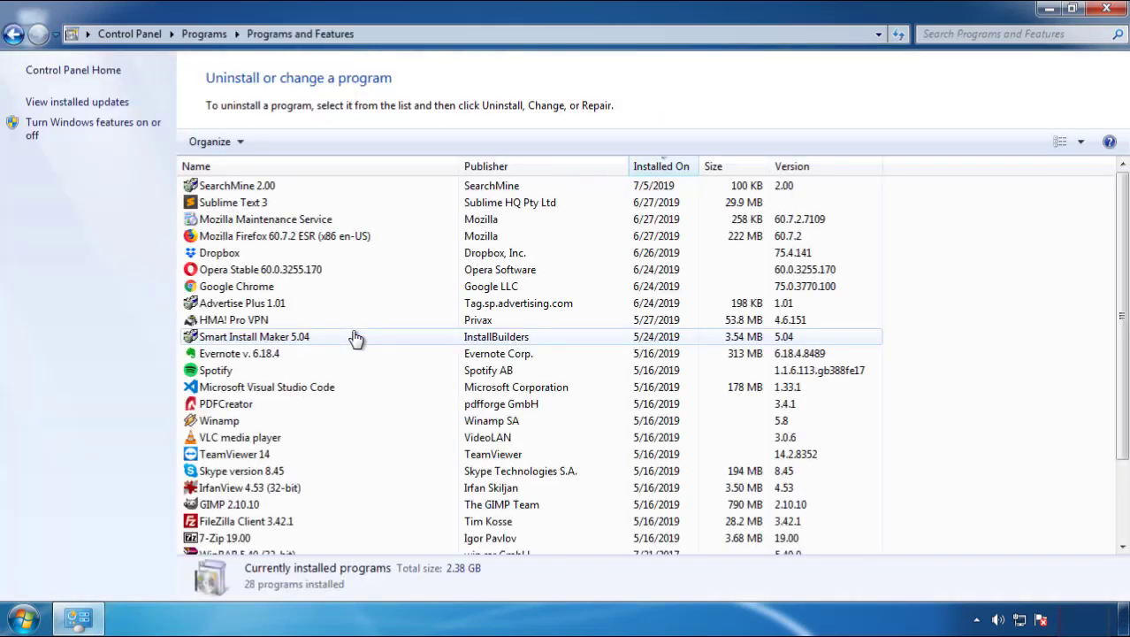
pyautogui.click(663, 168)
pyautogui.click(655, 168)
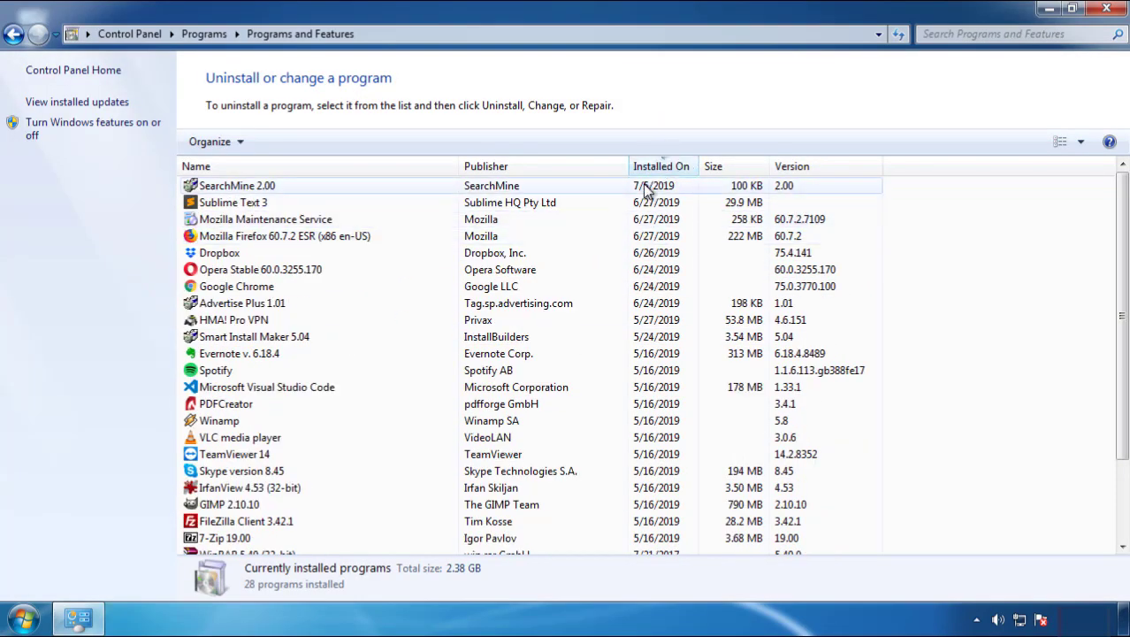
pyautogui.click(235, 189)
pyautogui.click(283, 143)
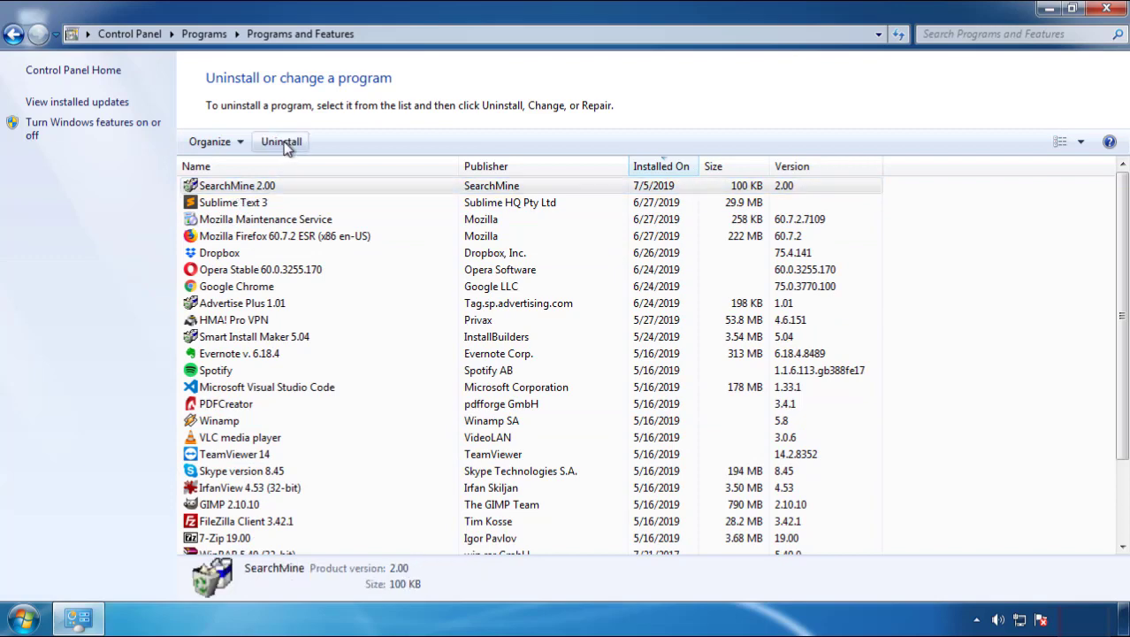
pyautogui.click(656, 468)
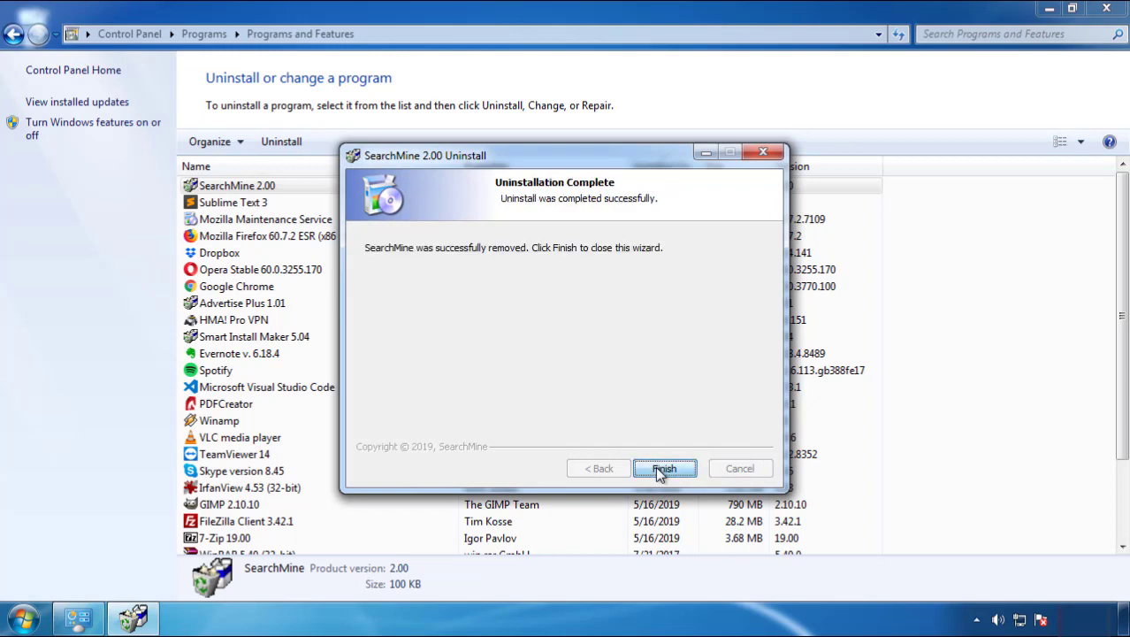
pyautogui.click(658, 468)
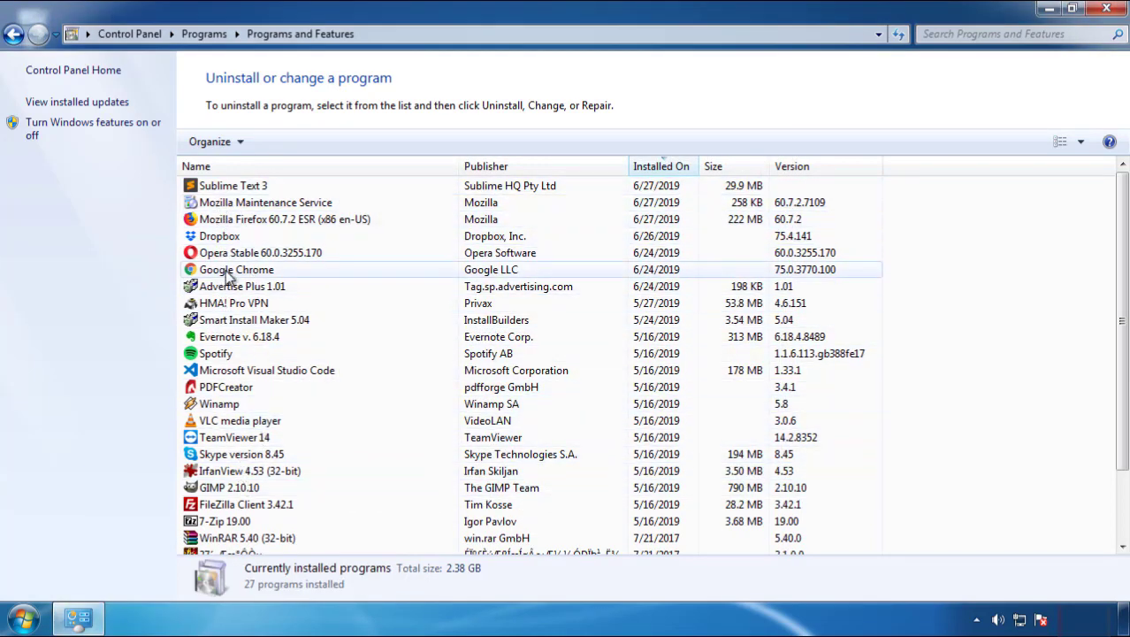
# - Close Programs and Features, restart Windows and boot into Safe Mode
pyautogui.click(1108, 11)
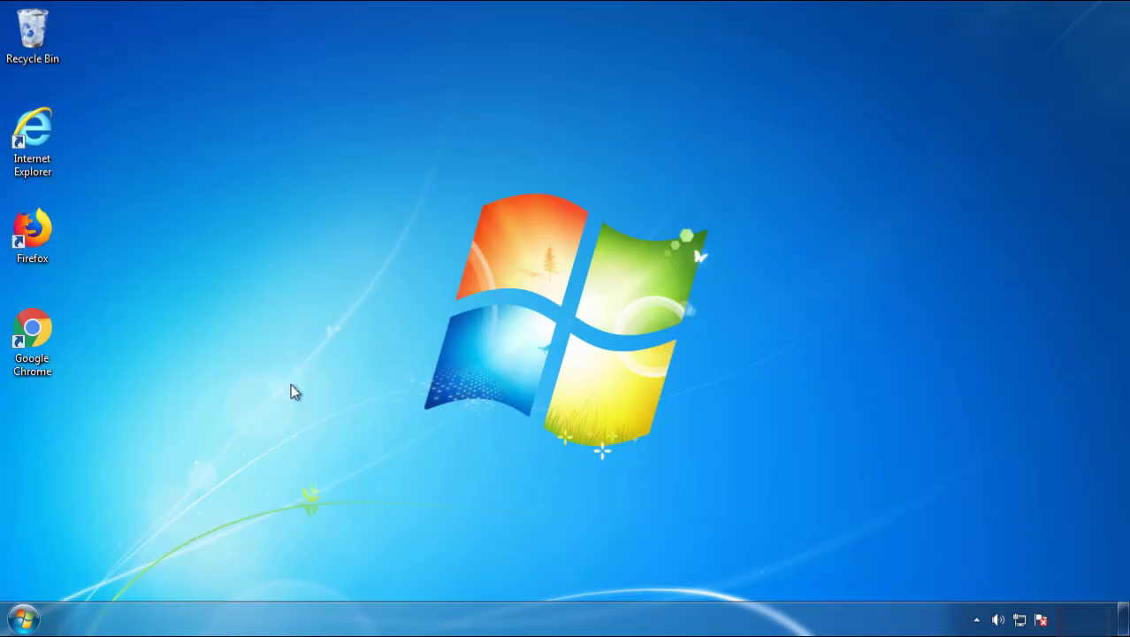
pyautogui.click(19, 621)
pyautogui.moveTo(305, 576)
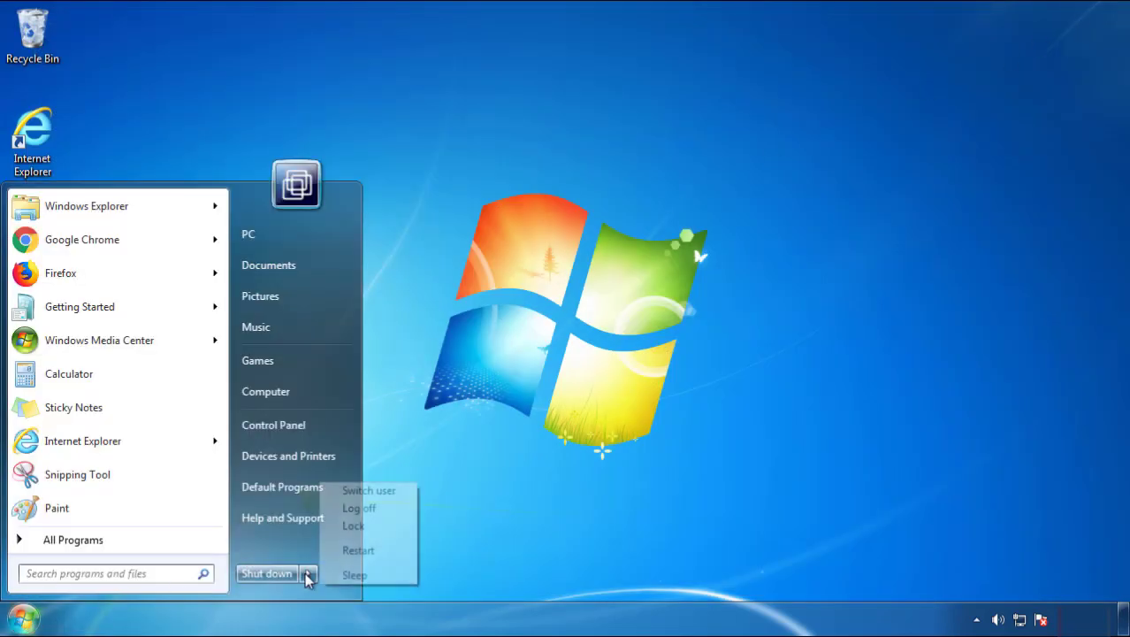
pyautogui.click(358, 550)
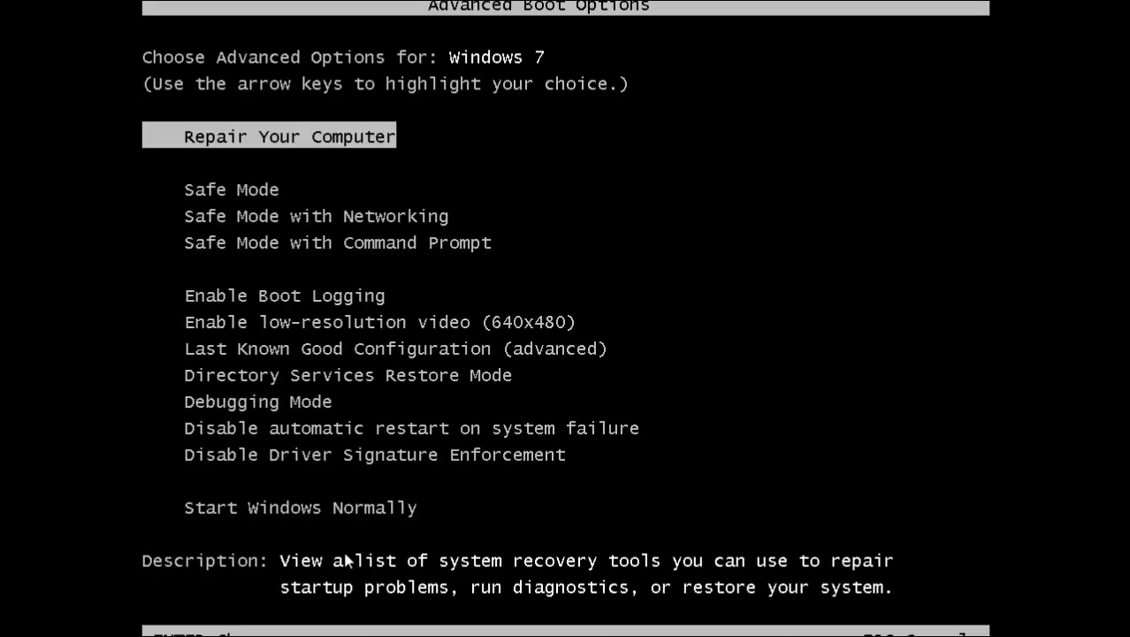
pyautogui.press('Down')
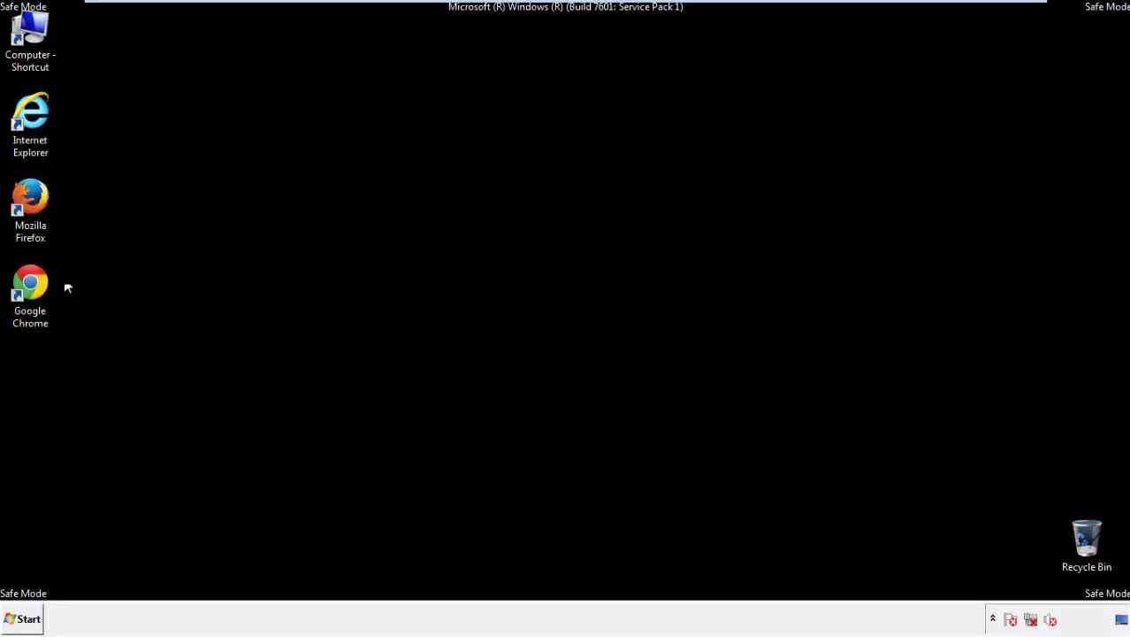
# - Launch Firefox, decline the default-browser prompt, and keep the menu bar visible
pyautogui.doubleClick(41, 205)
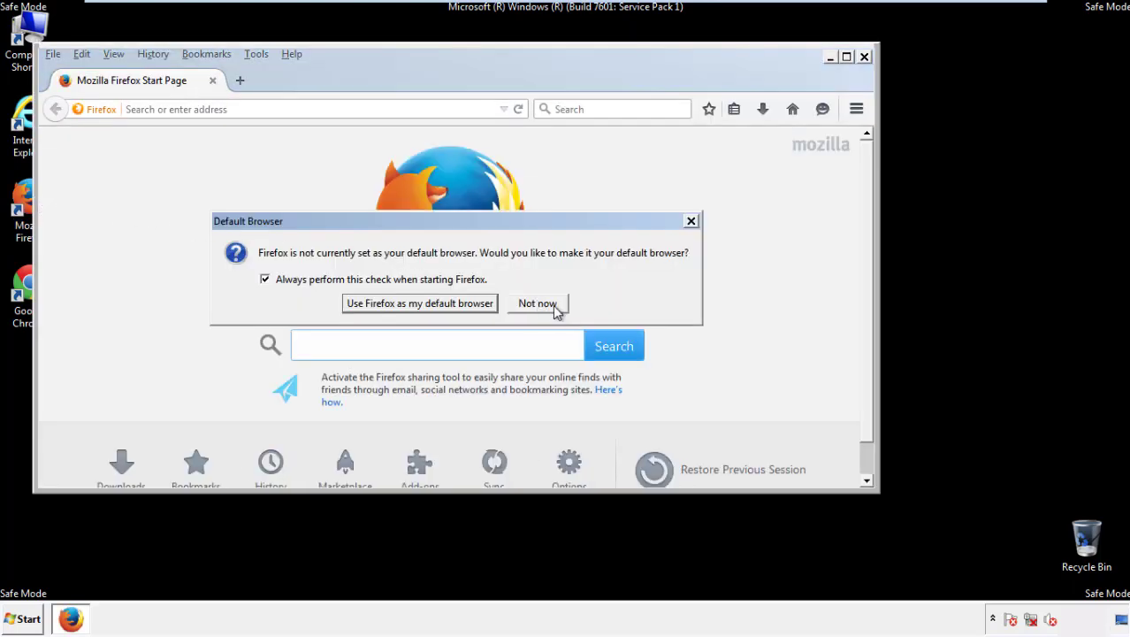
pyautogui.click(552, 303)
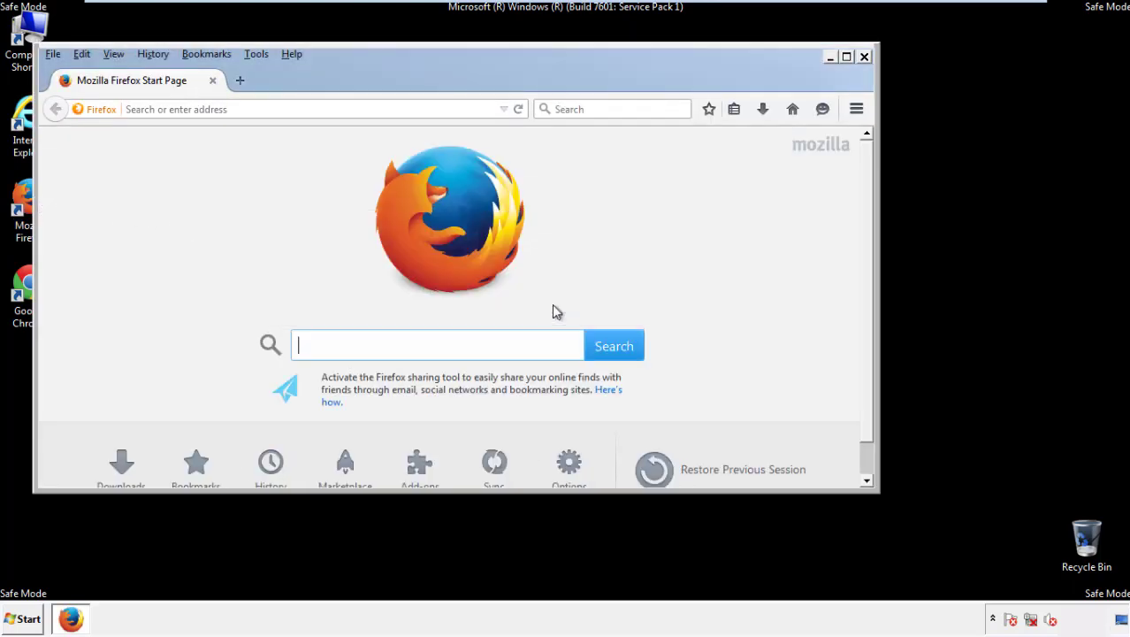
pyautogui.rightClick(348, 78)
pyautogui.click(380, 135)
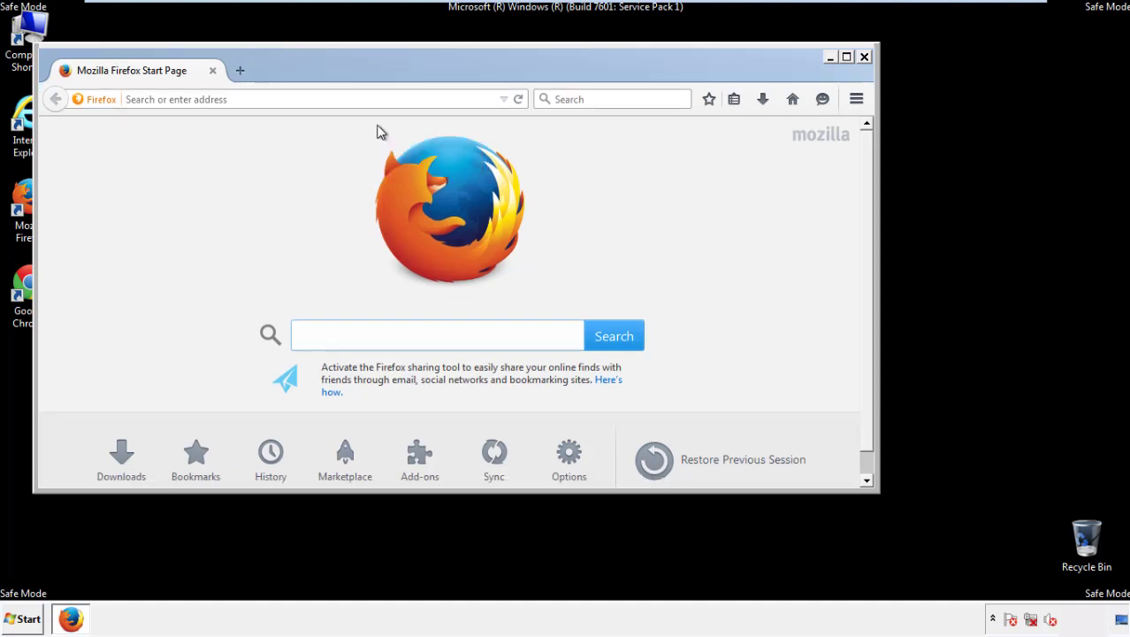
pyautogui.rightClick(354, 72)
pyautogui.click(369, 137)
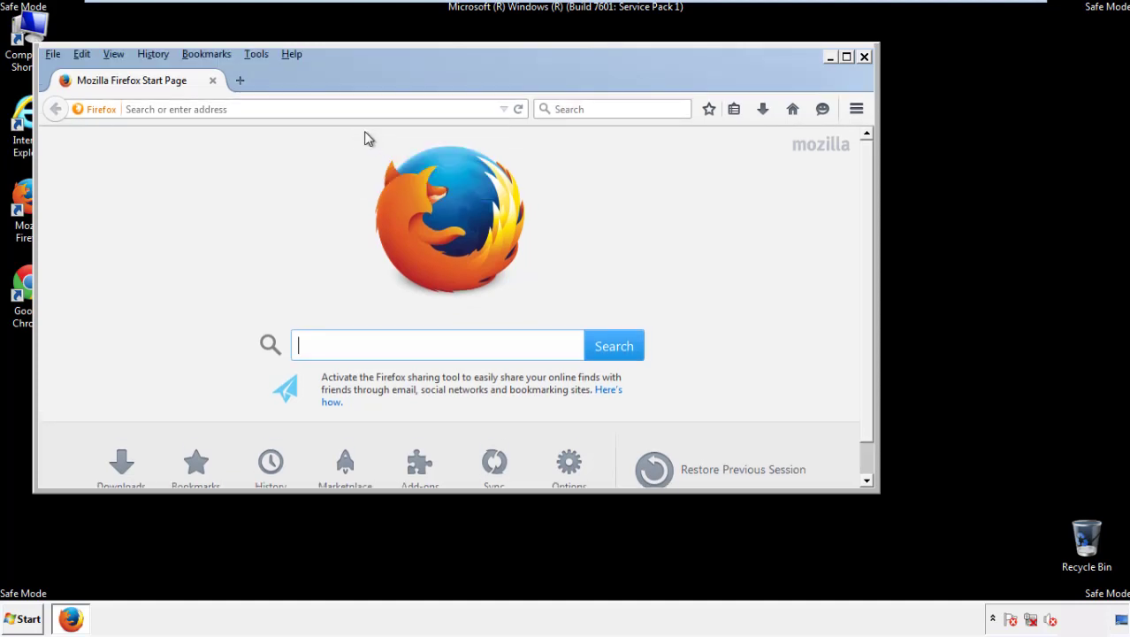
# - Clear all Firefox history for the Everything time range with every category checked
pyautogui.click(158, 57)
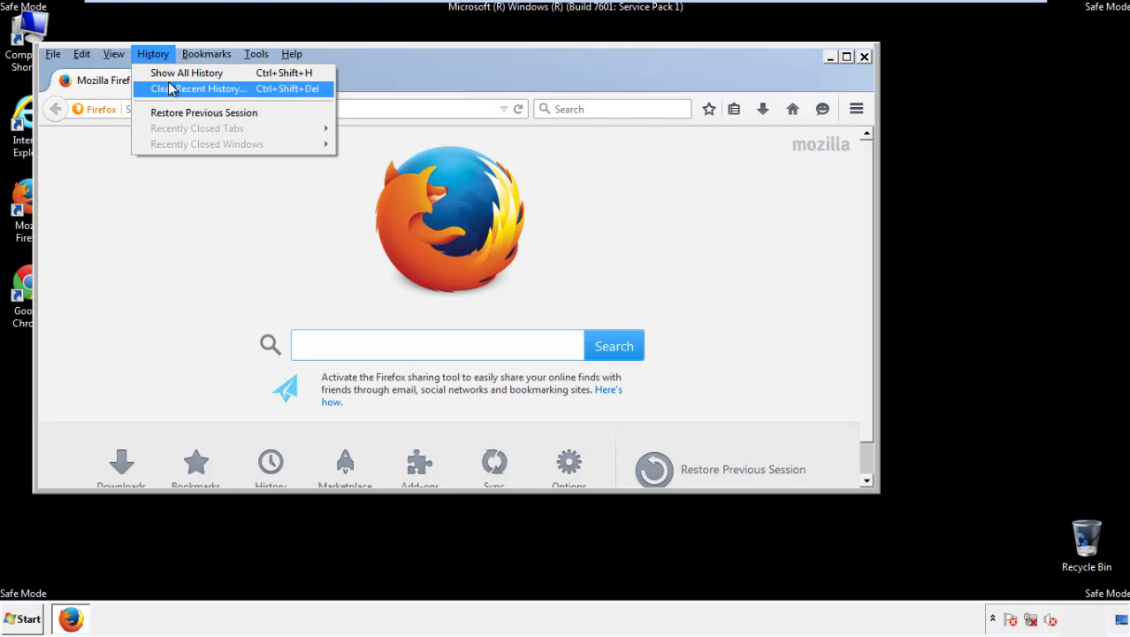
pyautogui.click(171, 88)
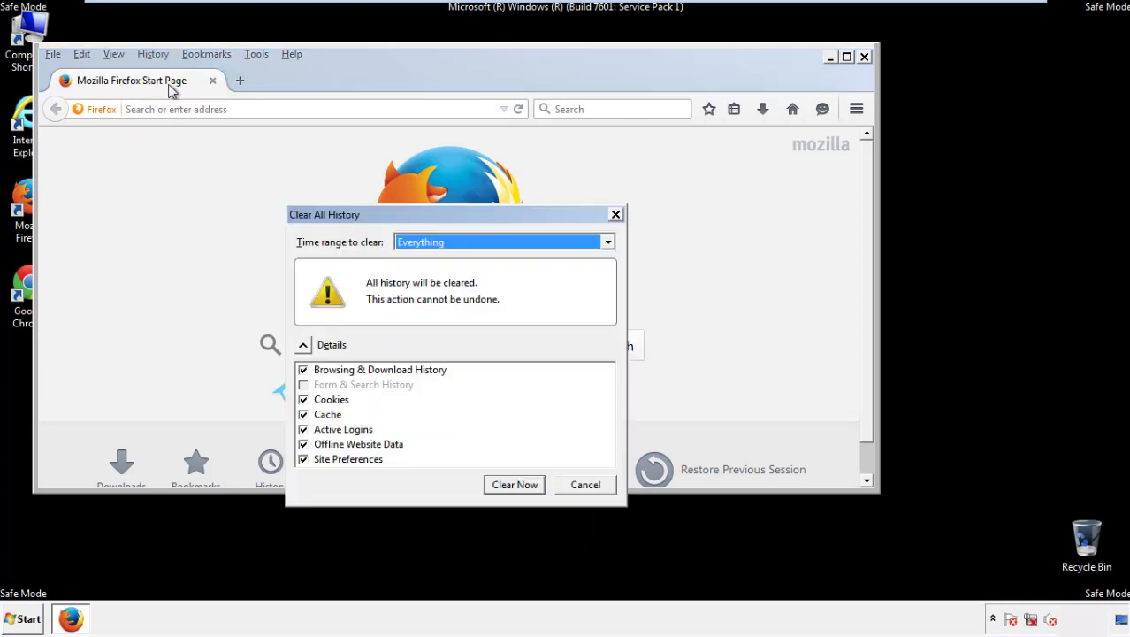
pyautogui.click(416, 243)
pyautogui.click(425, 333)
pyautogui.click(303, 444)
pyautogui.click(303, 444)
pyautogui.click(304, 460)
pyautogui.click(304, 461)
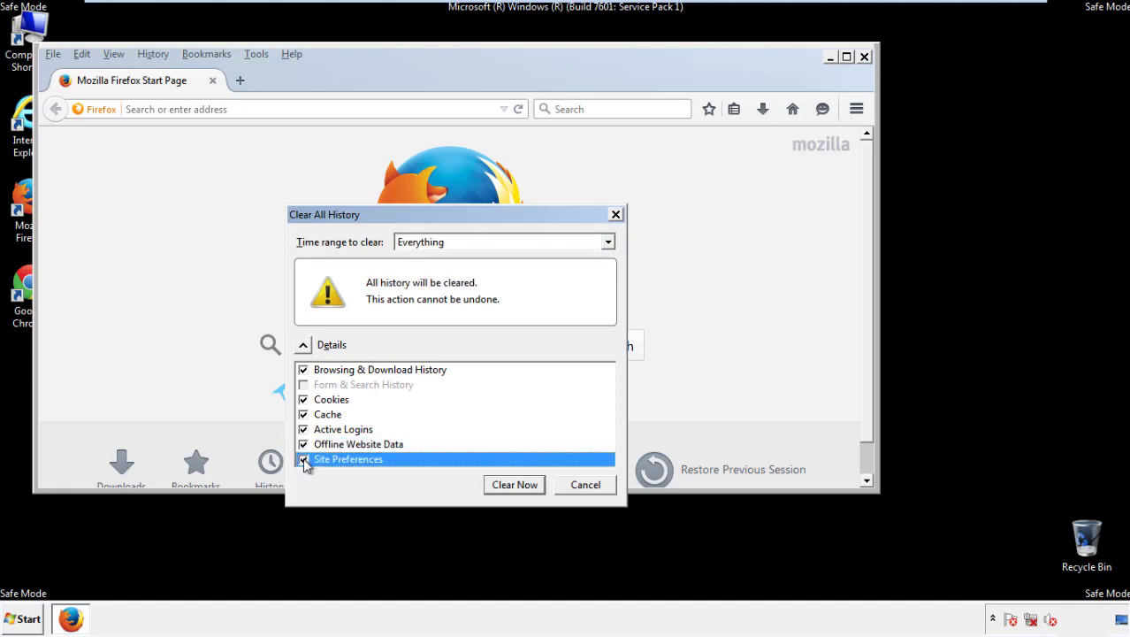
pyautogui.click(514, 485)
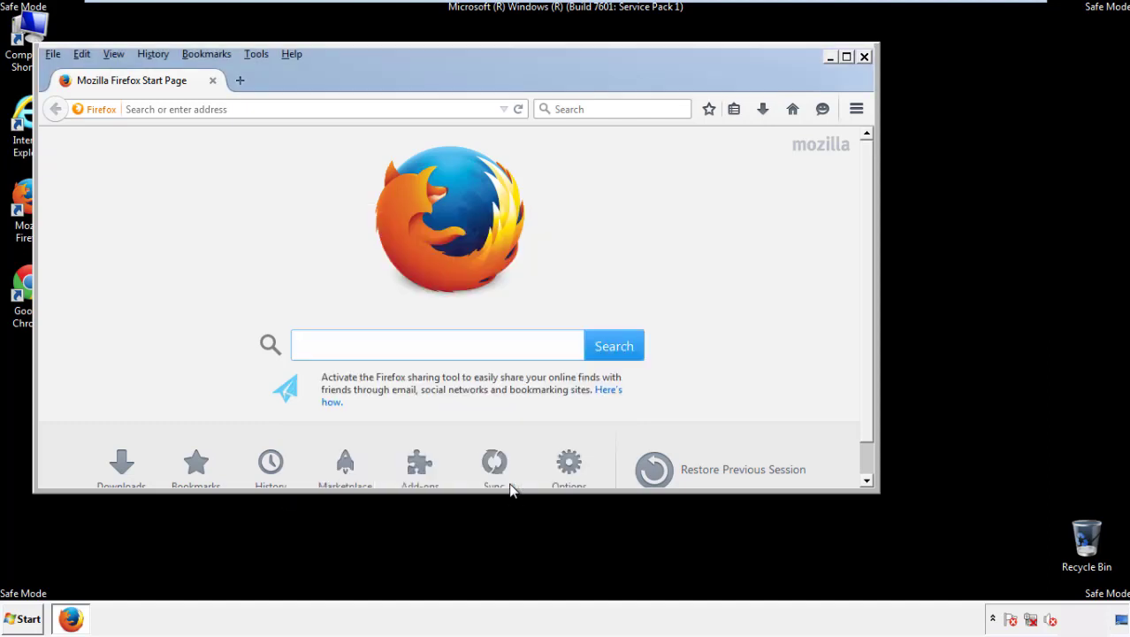
# - Refresh Firefox to defaults from Troubleshooting Information, finish the import, and close Firefox
pyautogui.click(292, 54)
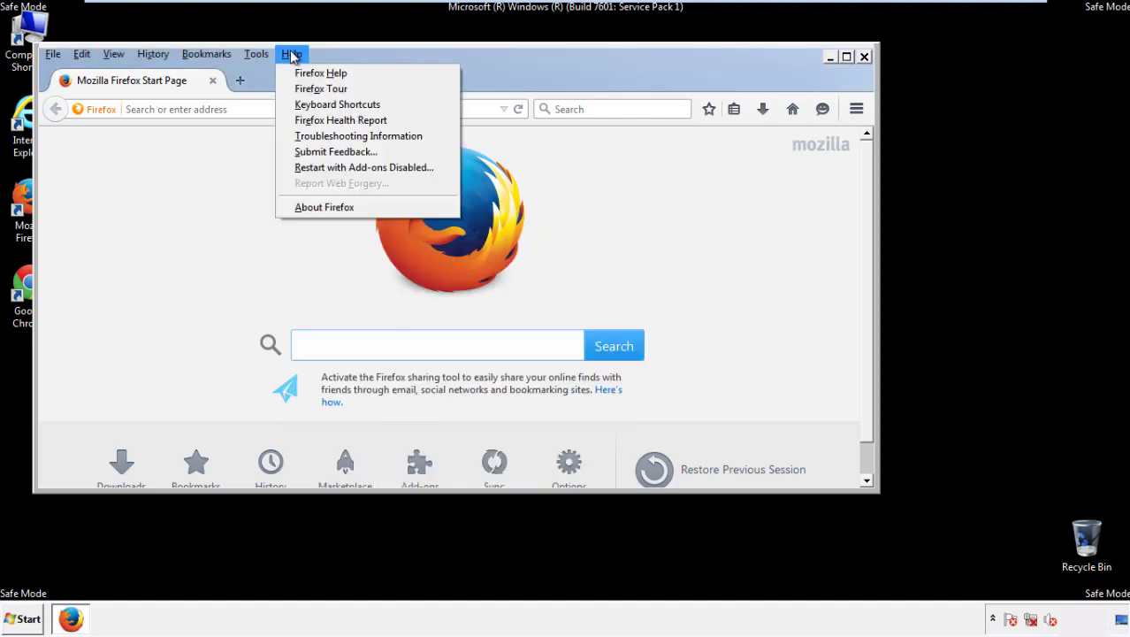
pyautogui.click(327, 135)
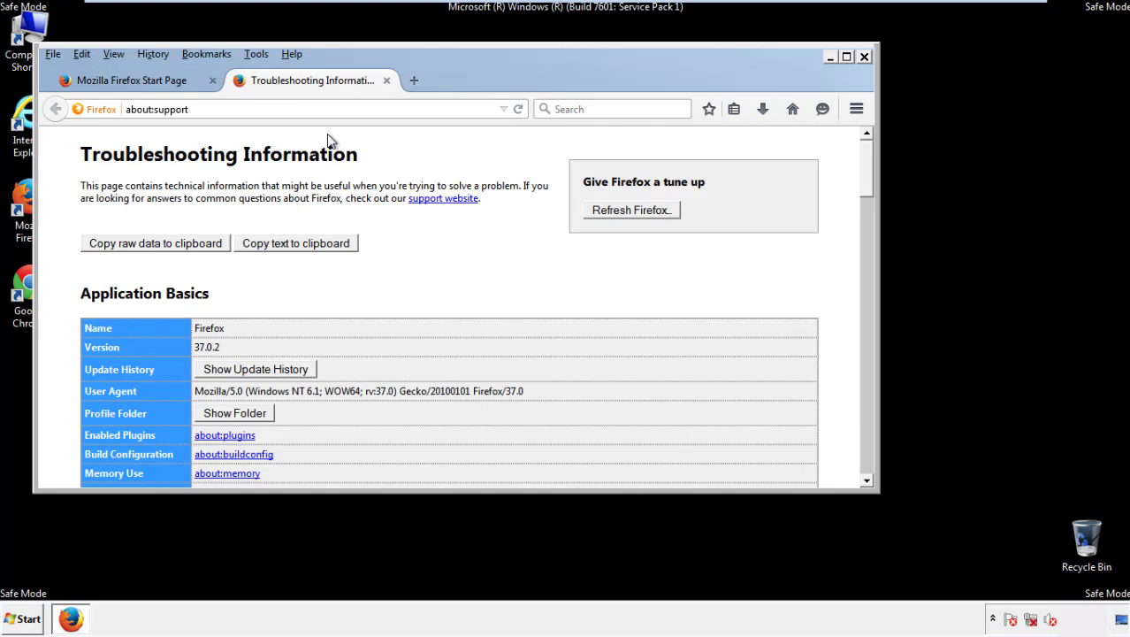
pyautogui.click(656, 215)
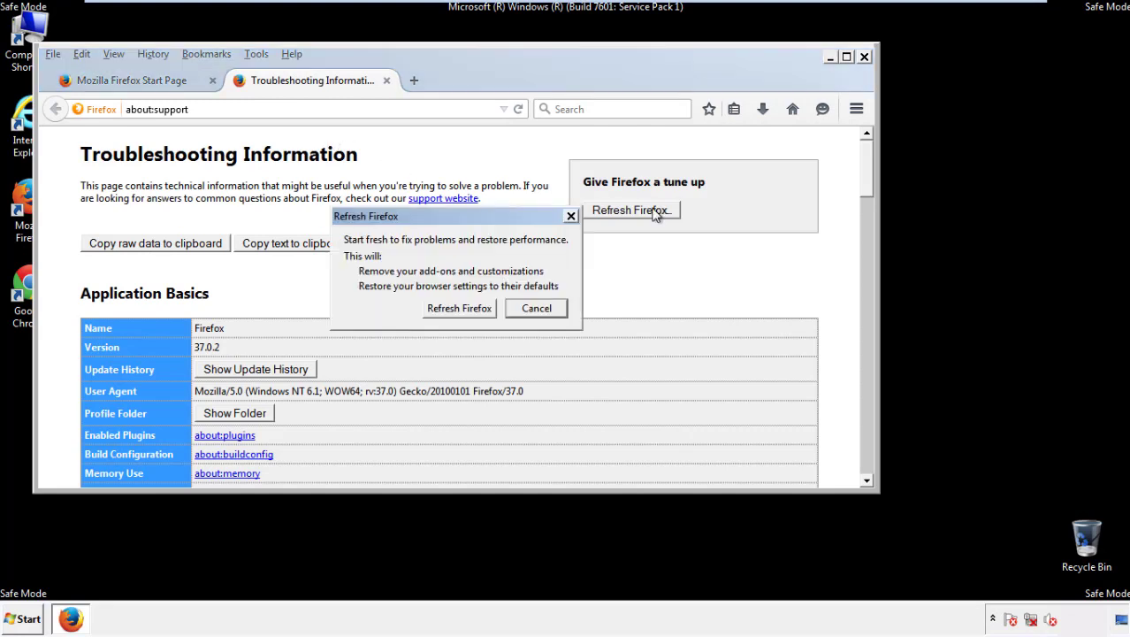
pyautogui.click(459, 307)
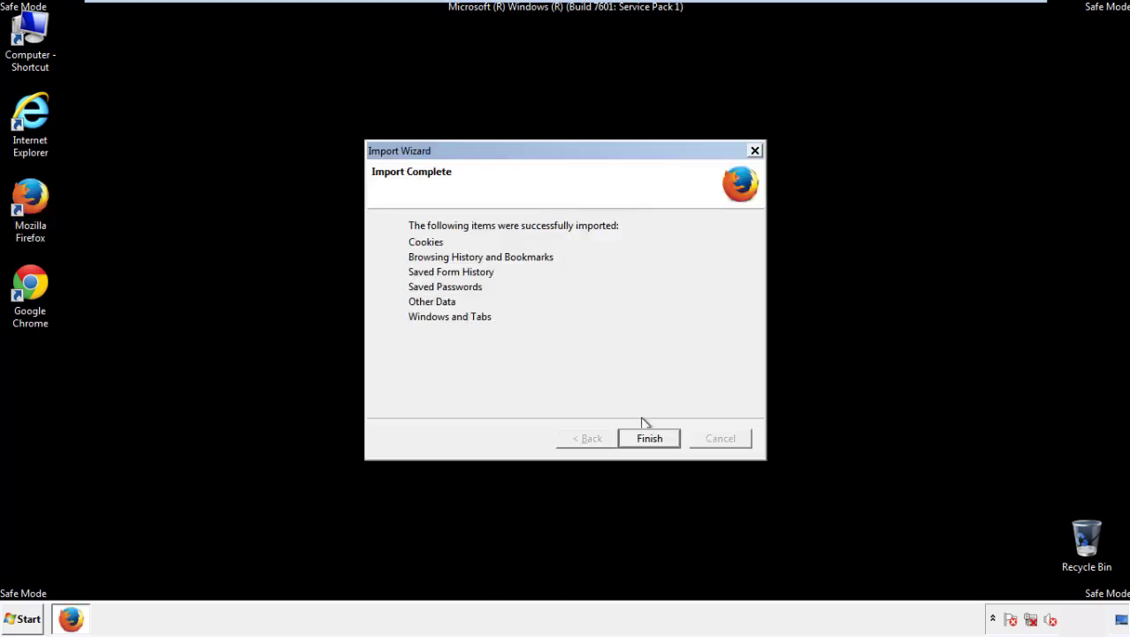
pyautogui.click(651, 439)
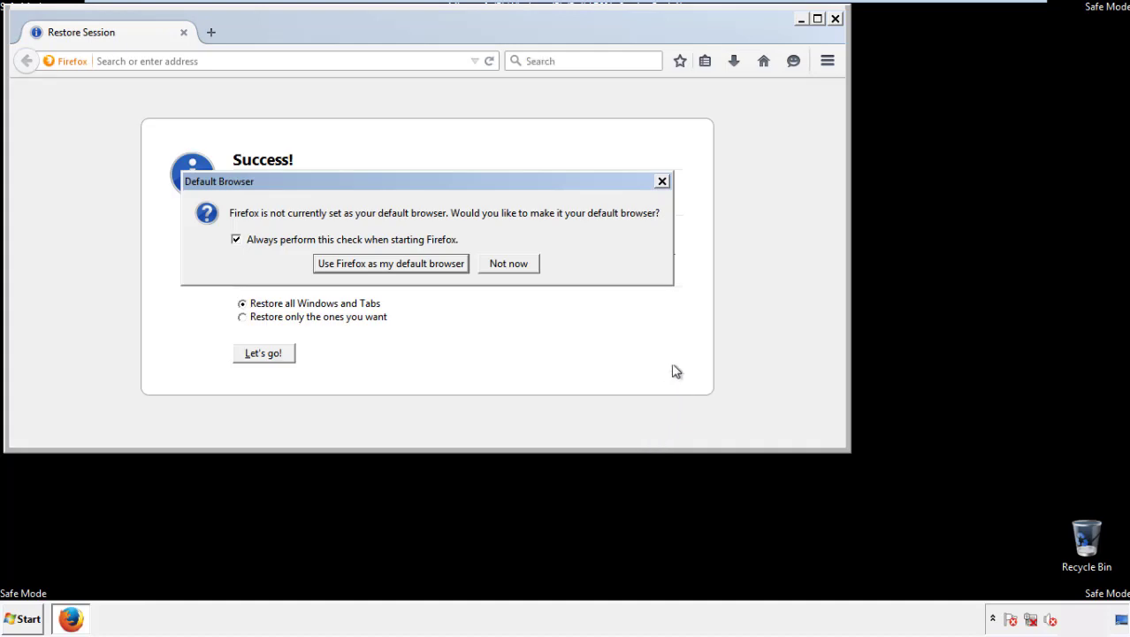
pyautogui.click(510, 265)
pyautogui.click(835, 19)
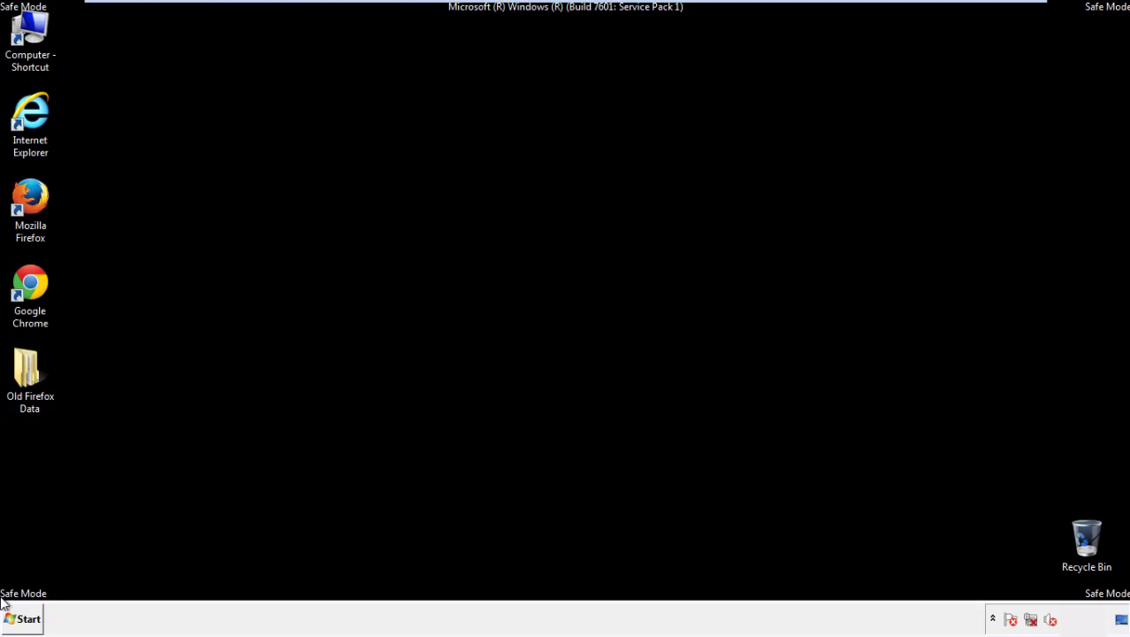
pyautogui.click(26, 281)
# - Launch Chrome, dismiss the default-browser prompt, and go to its History page in Settings
pyautogui.doubleClick(26, 281)
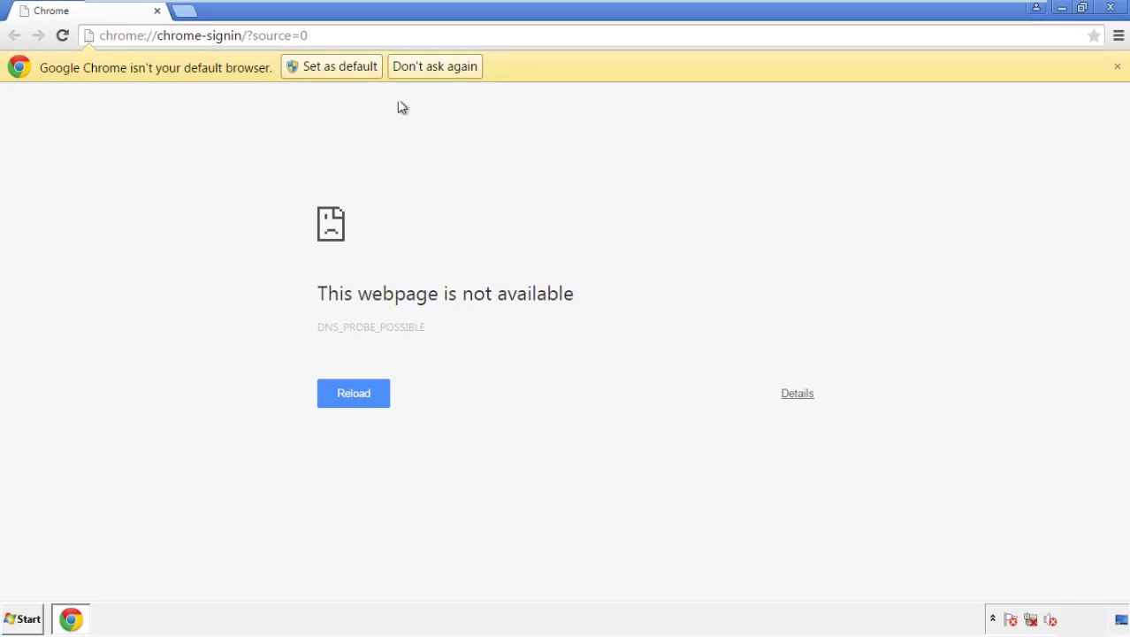
pyautogui.click(455, 72)
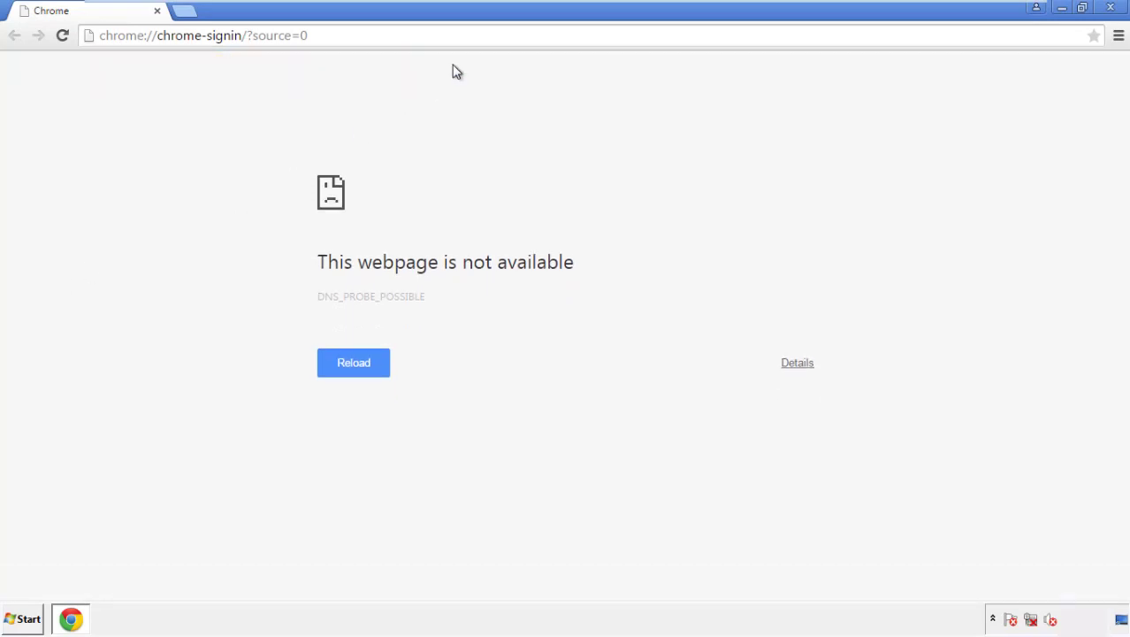
pyautogui.click(1118, 37)
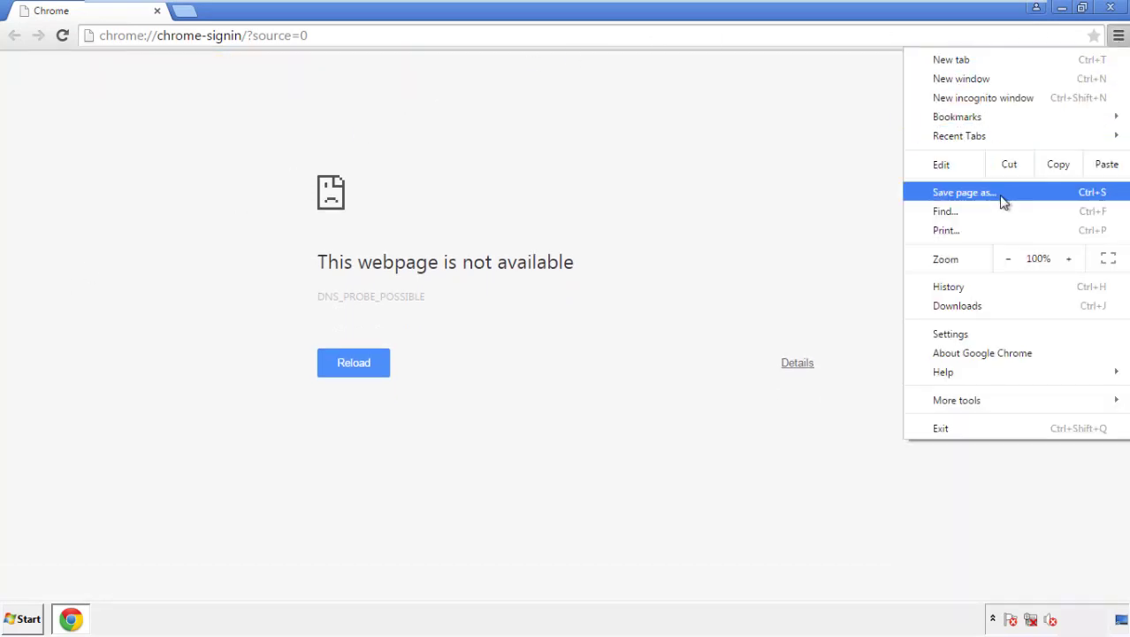
pyautogui.click(956, 334)
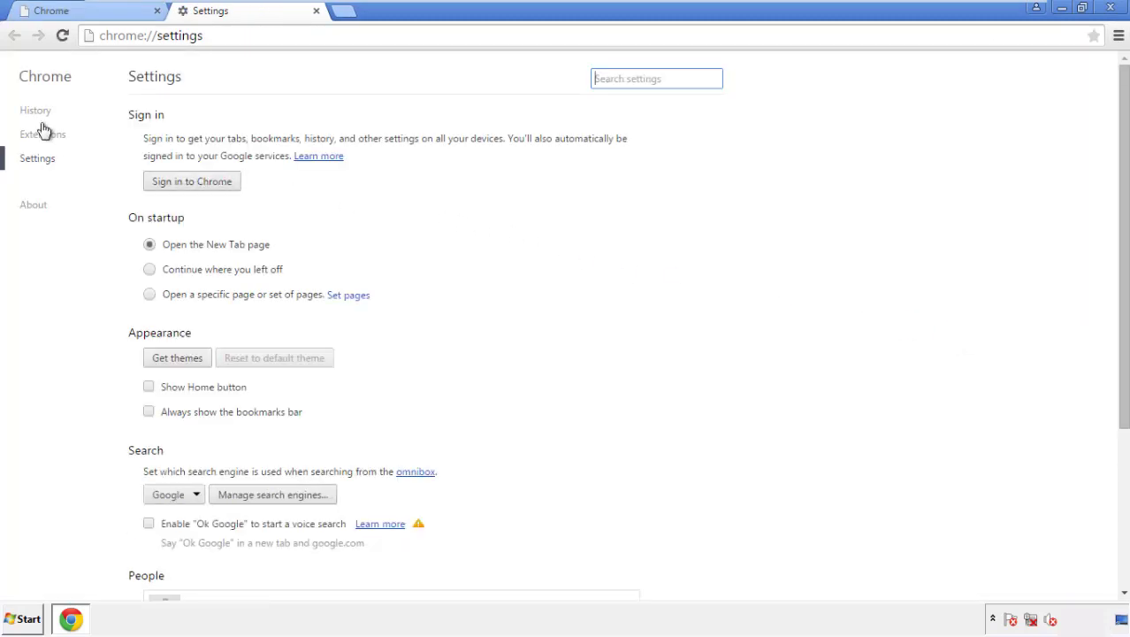
pyautogui.click(40, 112)
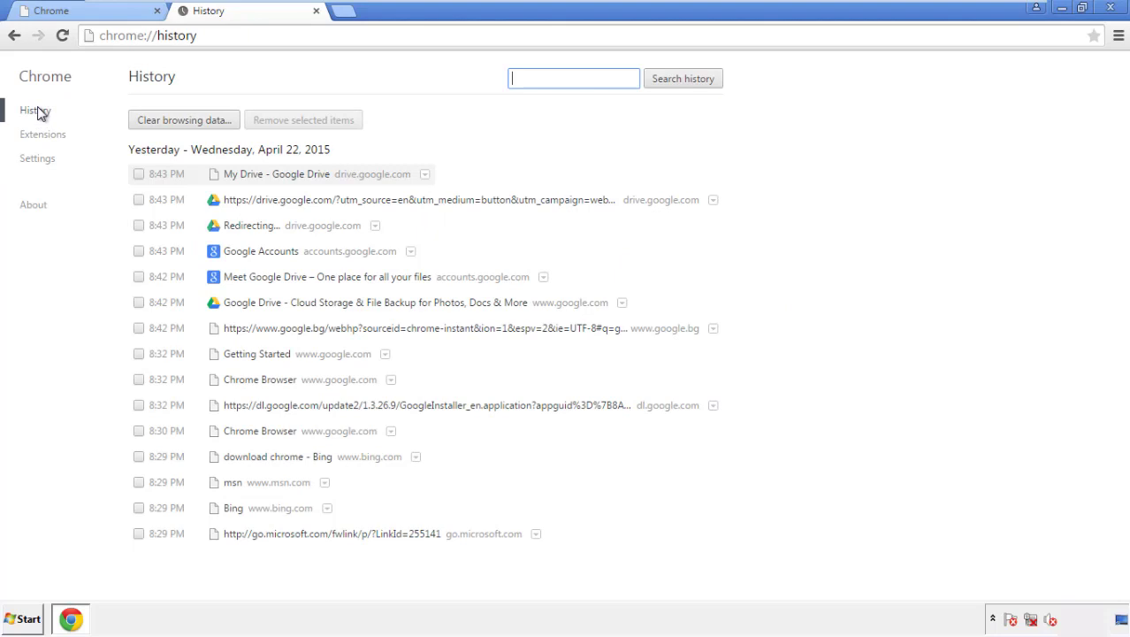
# - Clear Chrome browsing data from the beginning of time, including autofill form data
pyautogui.click(170, 123)
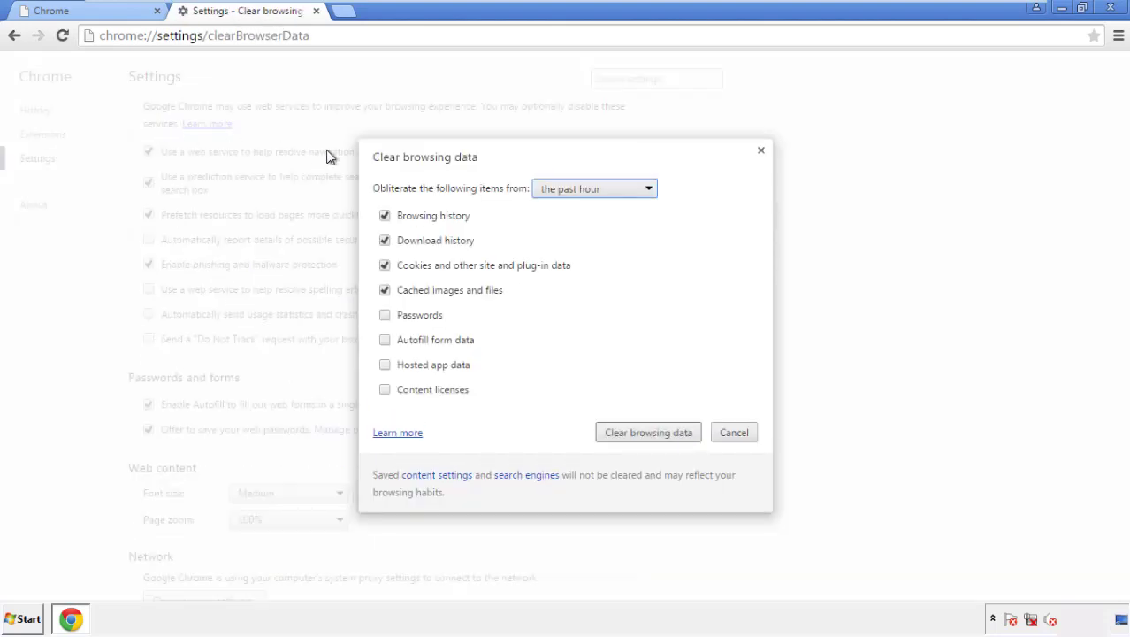
pyautogui.click(569, 190)
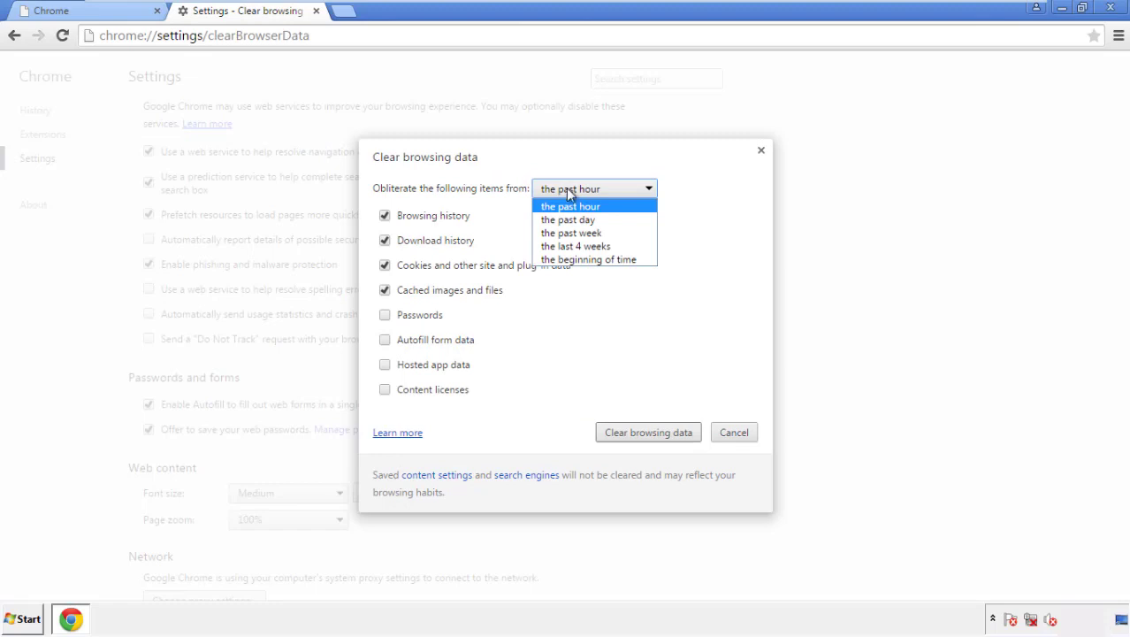
pyautogui.click(566, 259)
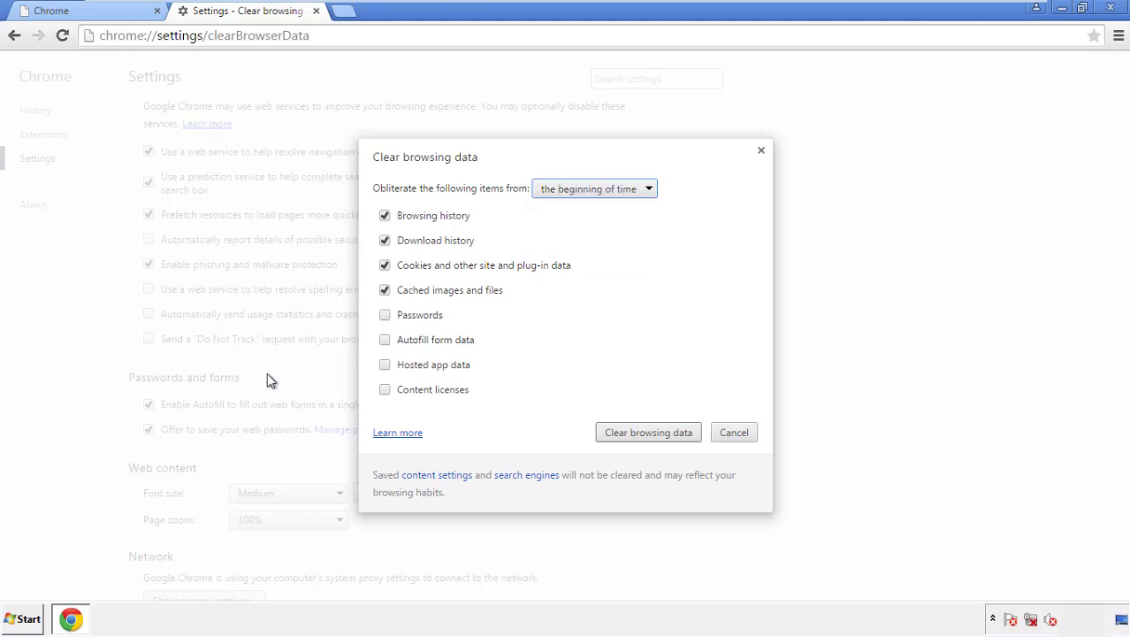
pyautogui.click(389, 343)
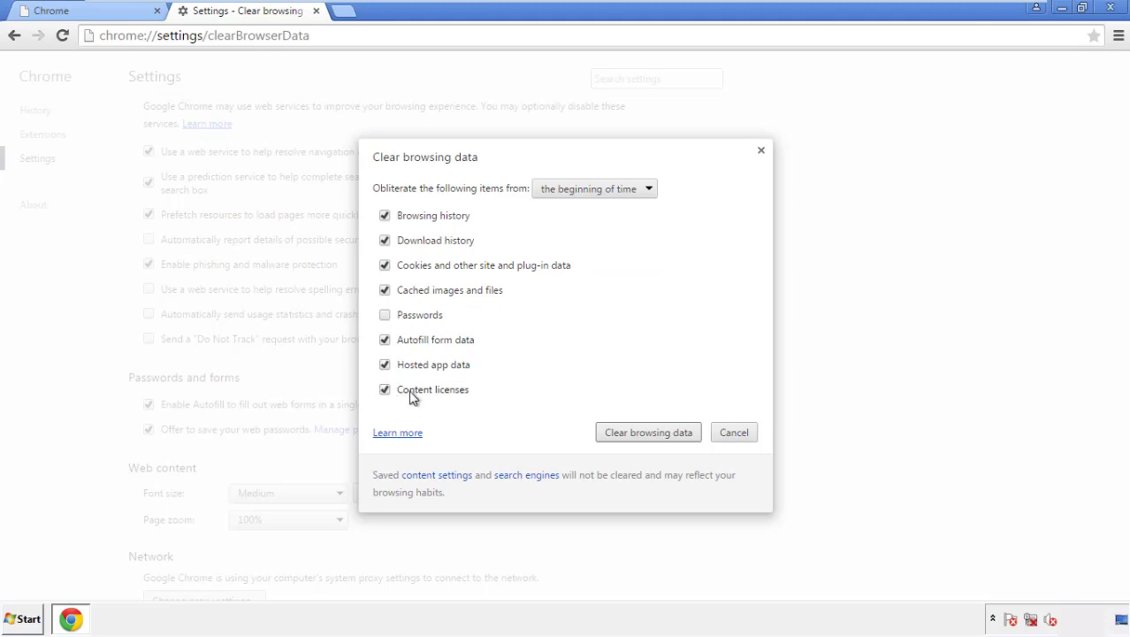
pyautogui.click(635, 434)
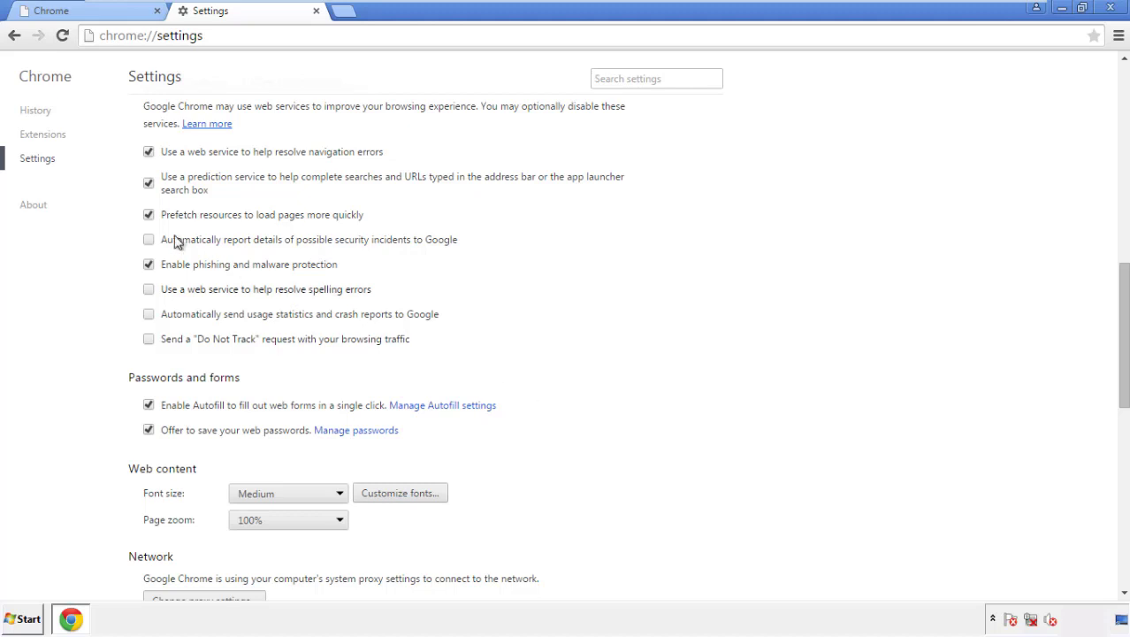
# - Reset Chrome's settings to their original defaults and close the browser
pyautogui.moveTo(1123, 281); pyautogui.dragTo(1110, 492)
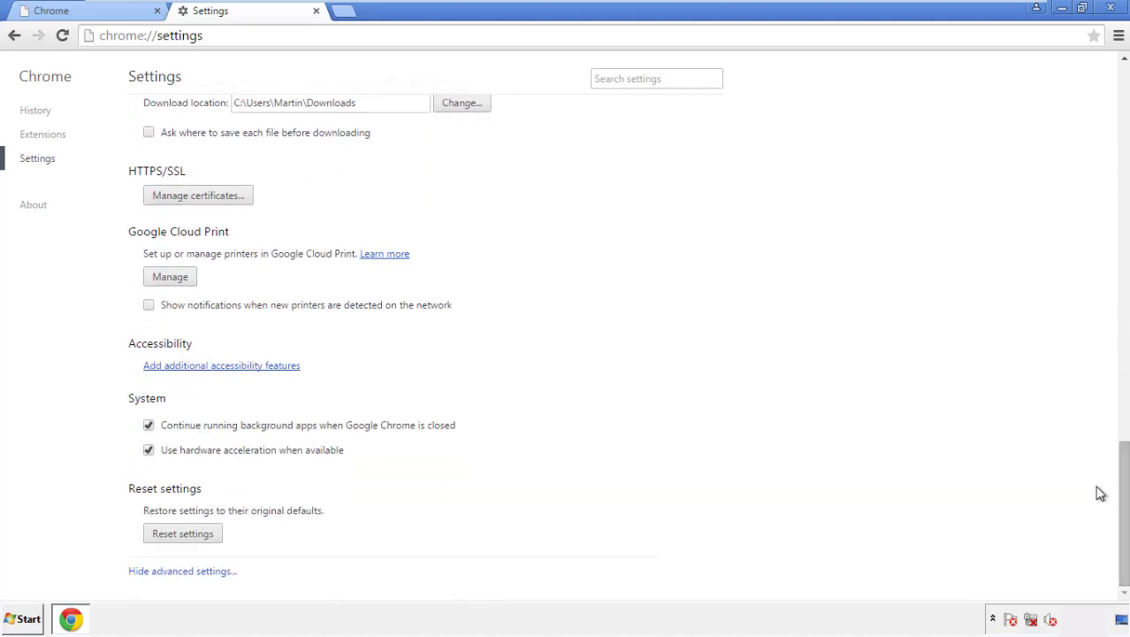
pyautogui.click(212, 536)
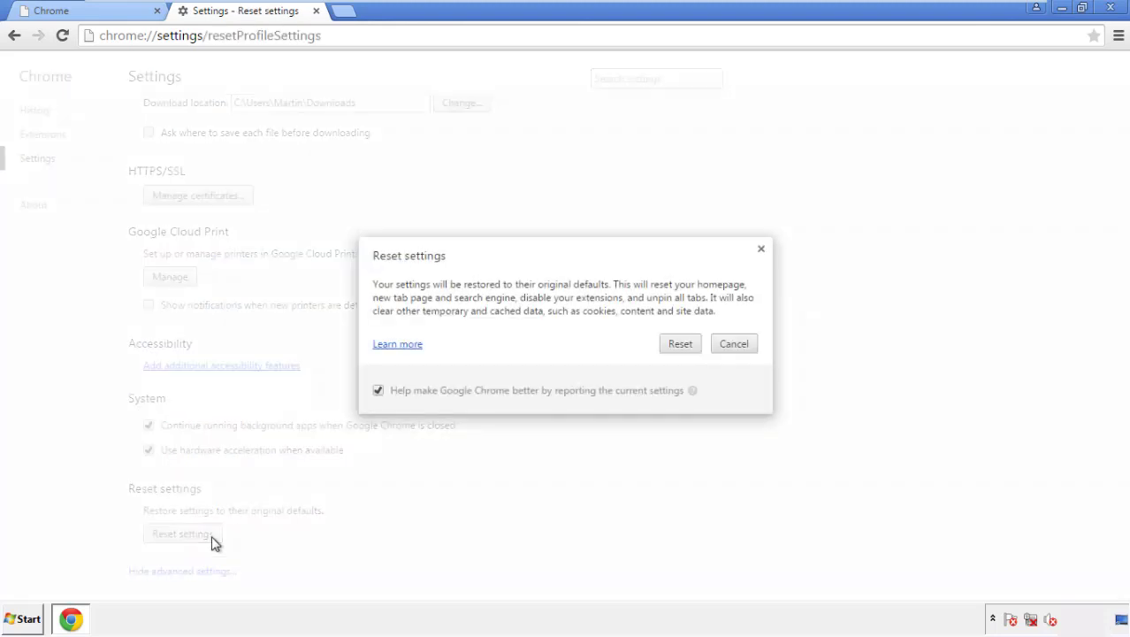
pyautogui.click(680, 344)
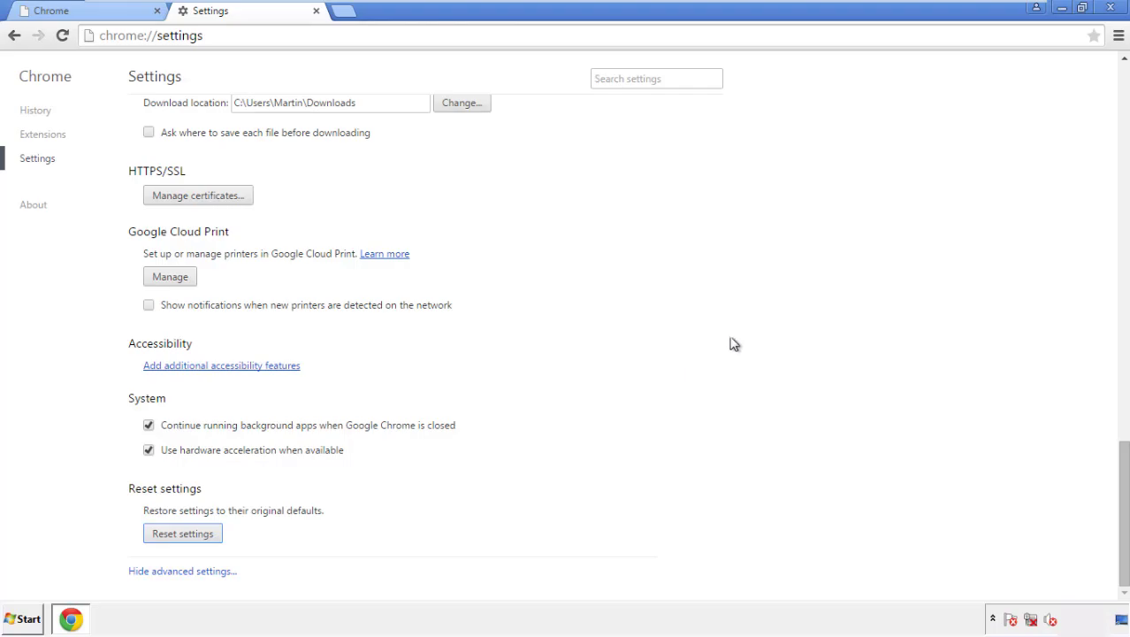
pyautogui.click(1110, 7)
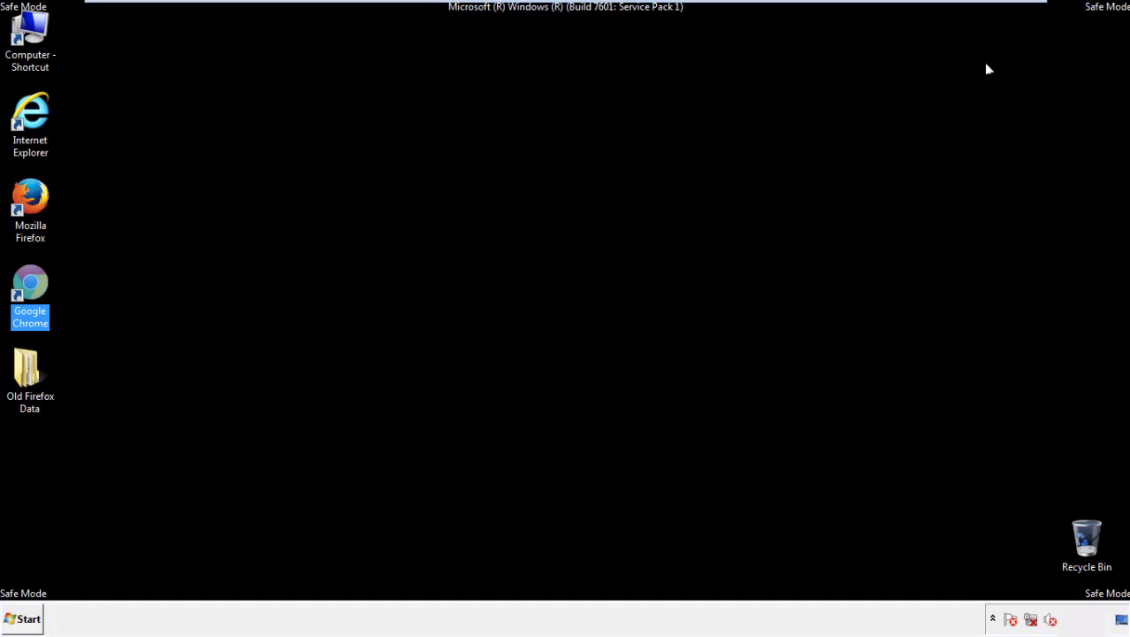
# - Remove the Search Mine extension in Firefox's Add-ons Manager, then close Firefox
pyautogui.click(611, 285)
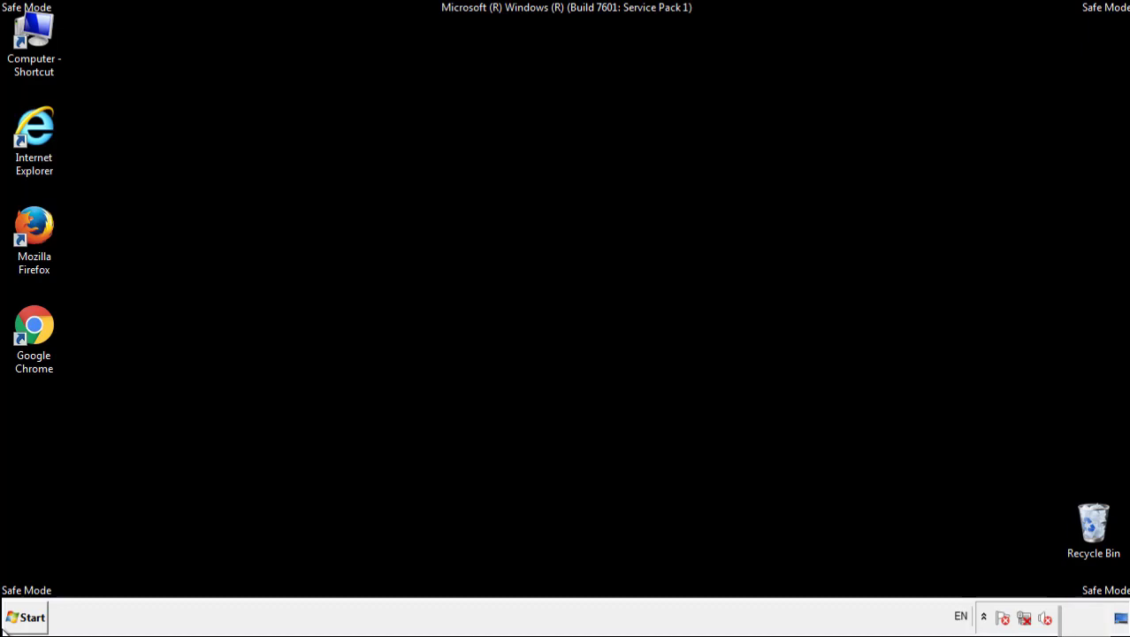
pyautogui.doubleClick(44, 221)
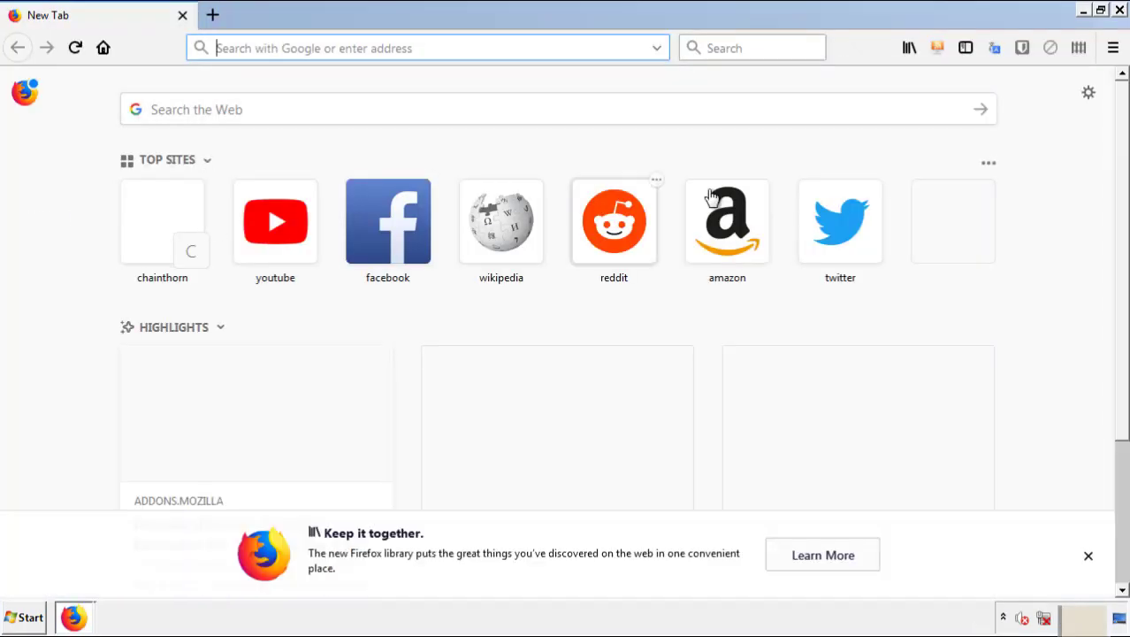
pyautogui.click(1114, 49)
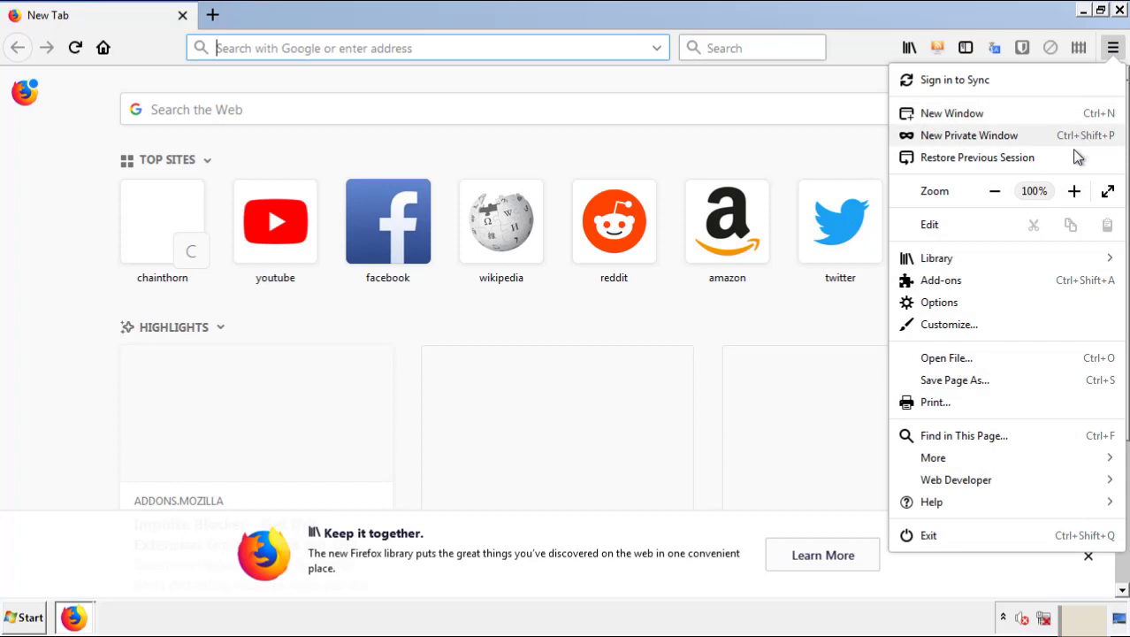
pyautogui.click(1042, 288)
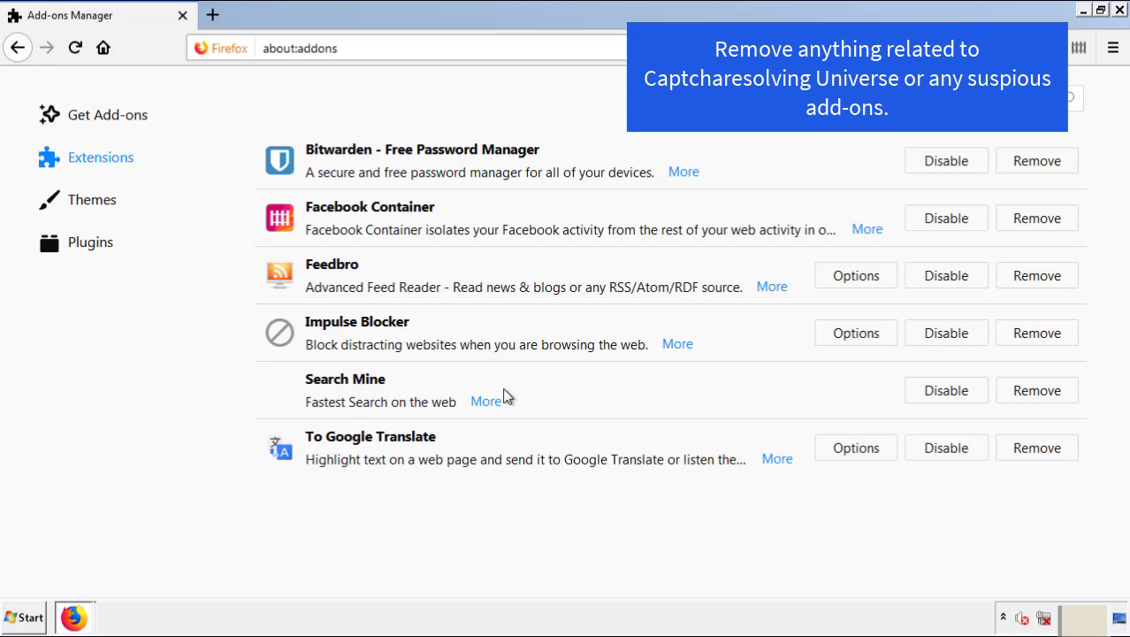
pyautogui.click(1032, 395)
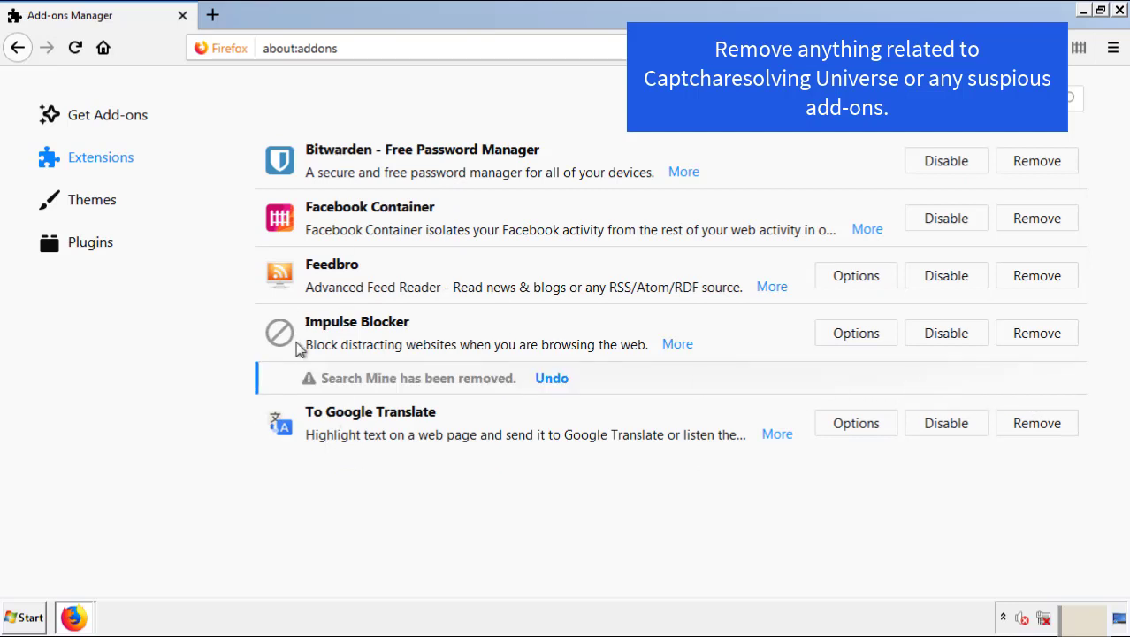
pyautogui.click(1121, 11)
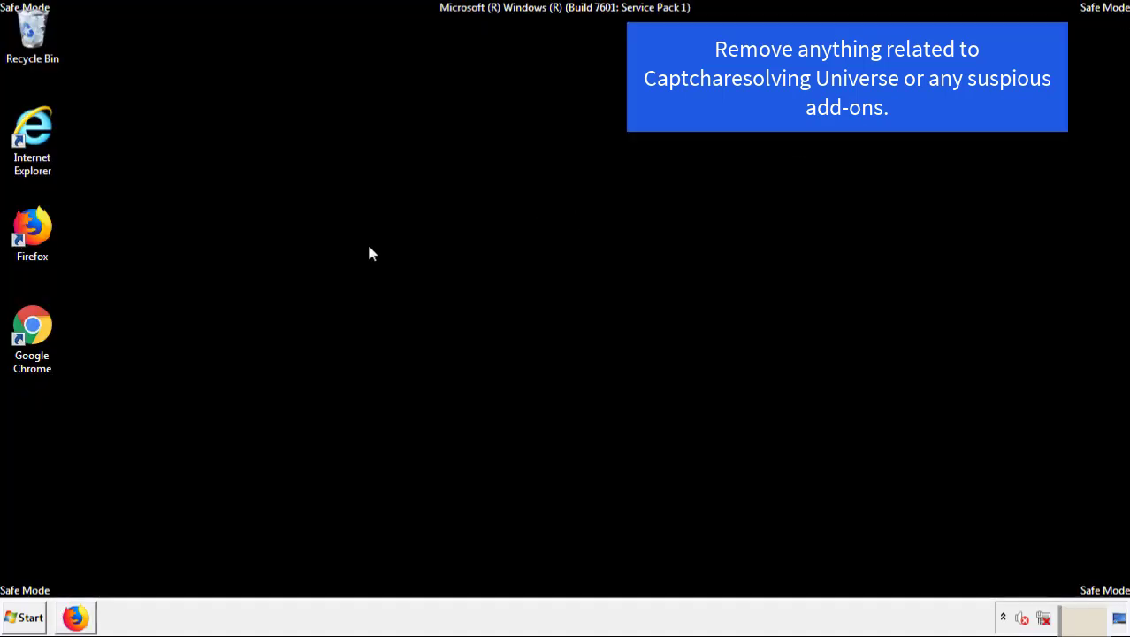
# - Remove the Search Mine extension from Chrome's Extensions page and close Chrome
pyautogui.doubleClick(31, 345)
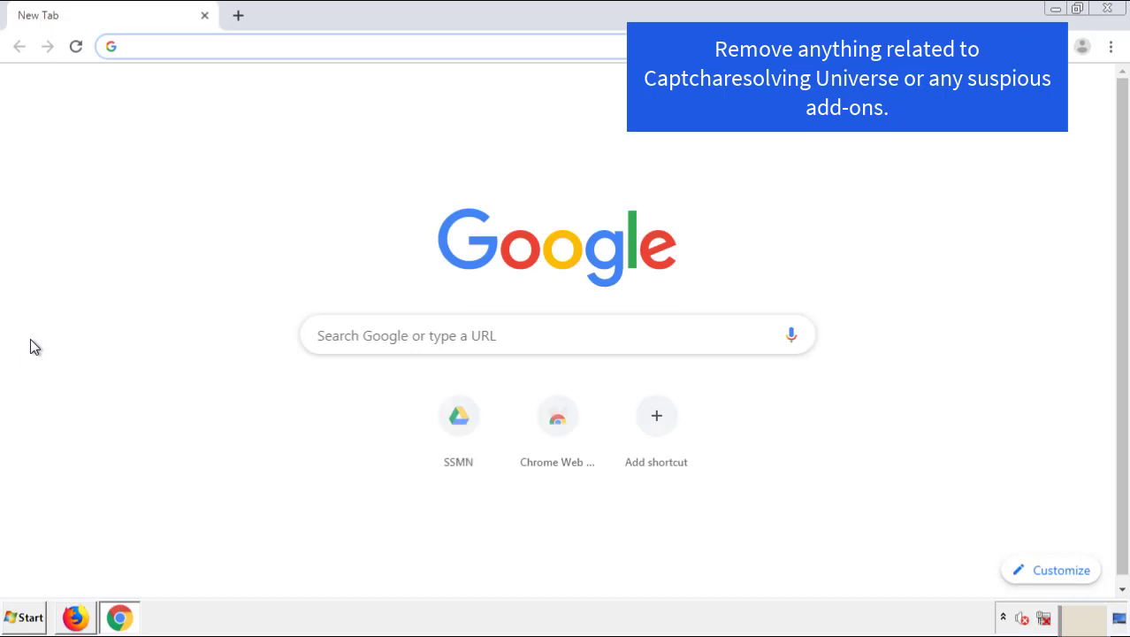
pyautogui.click(1110, 46)
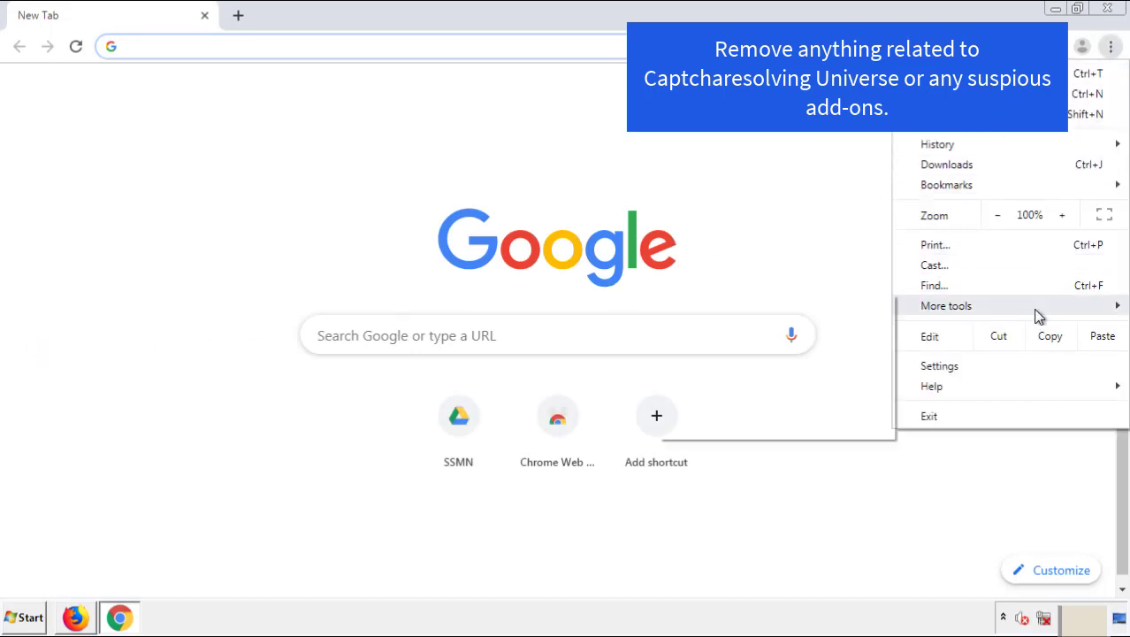
pyautogui.moveTo(1012, 310)
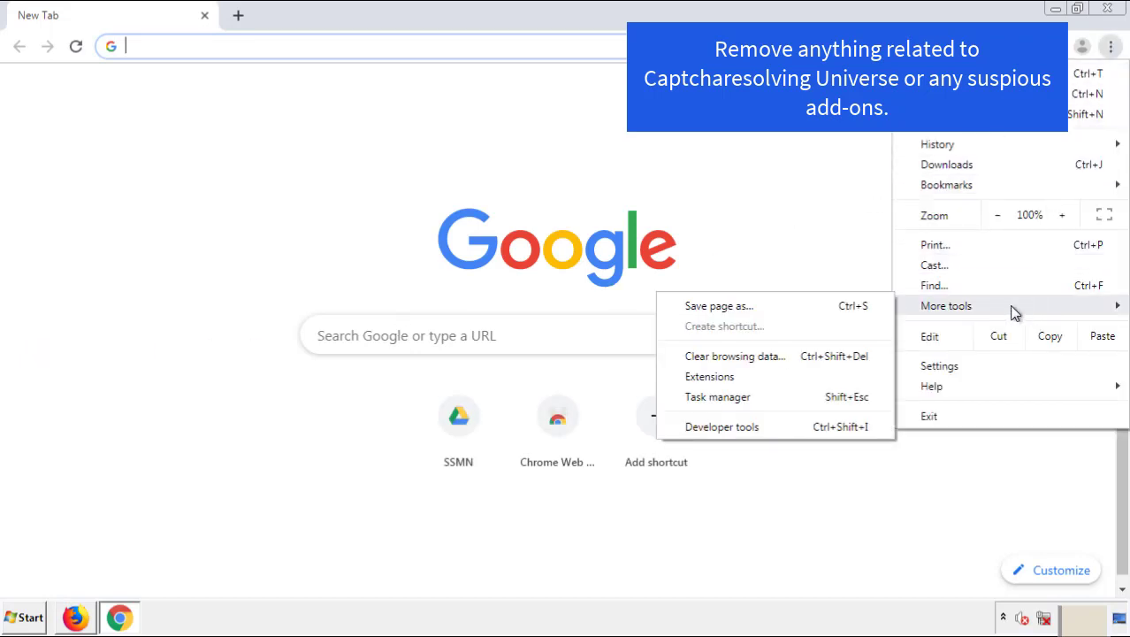
pyautogui.click(721, 376)
pyautogui.scroll(-10, 318, 292)
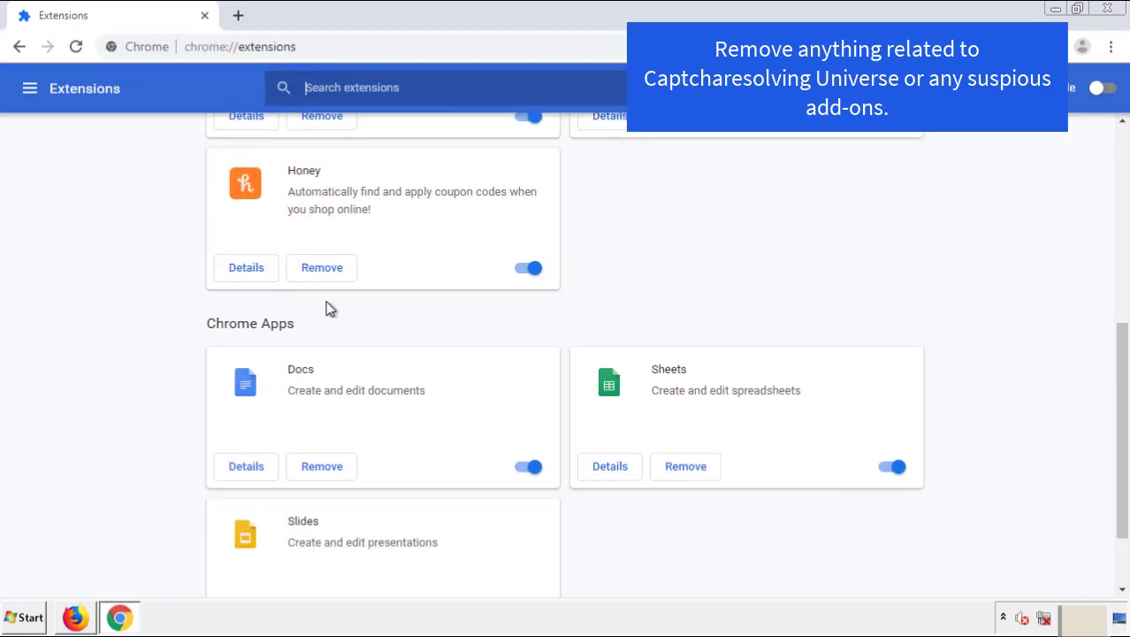
pyautogui.scroll(10, 429, 323)
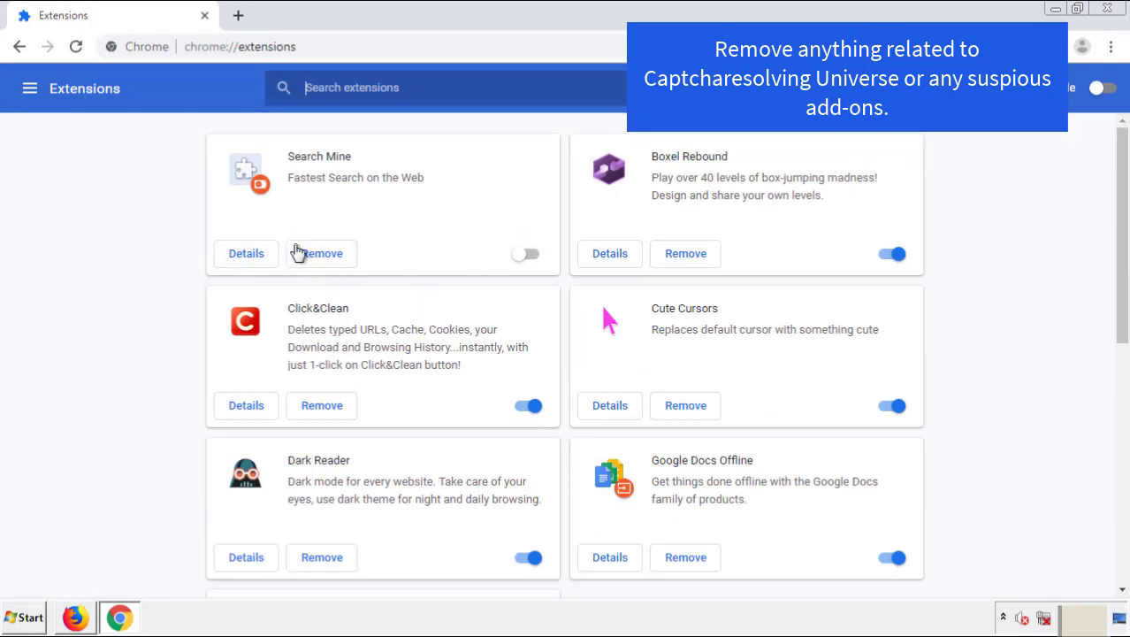
pyautogui.click(320, 259)
pyautogui.click(631, 149)
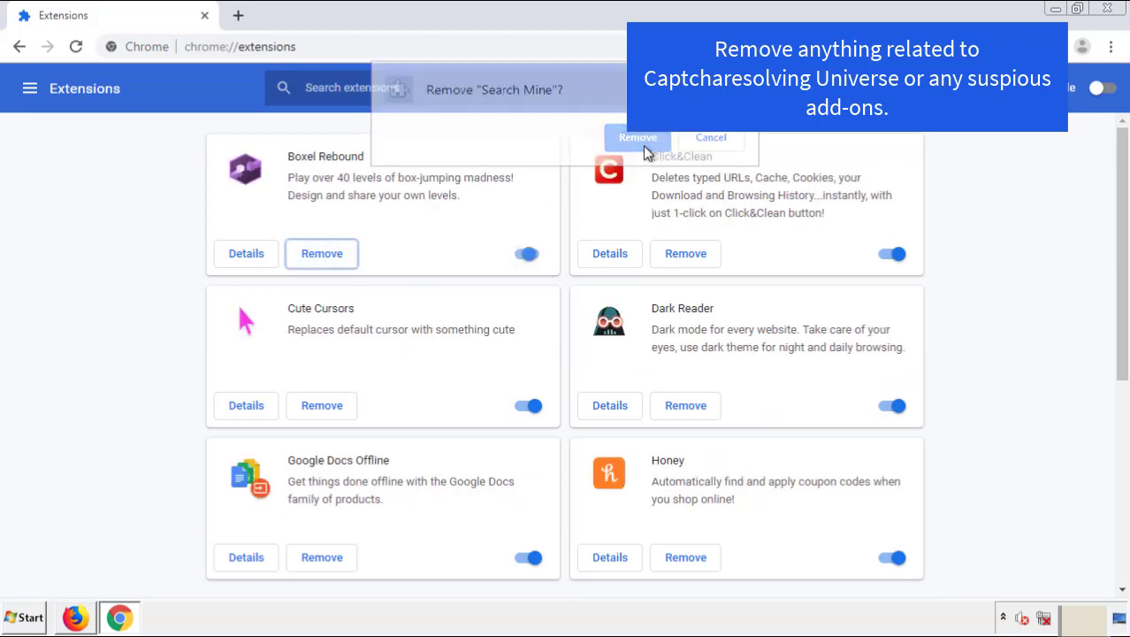
pyautogui.click(1118, 13)
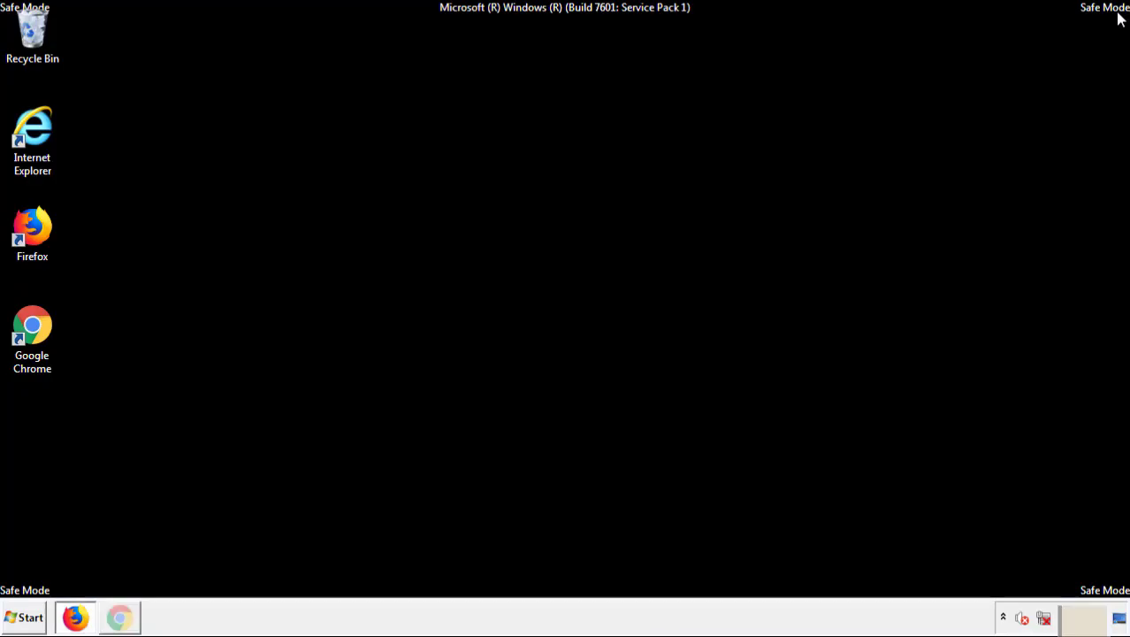
# - Restart the PC from the Start menu's shutdown options
pyautogui.click(29, 619)
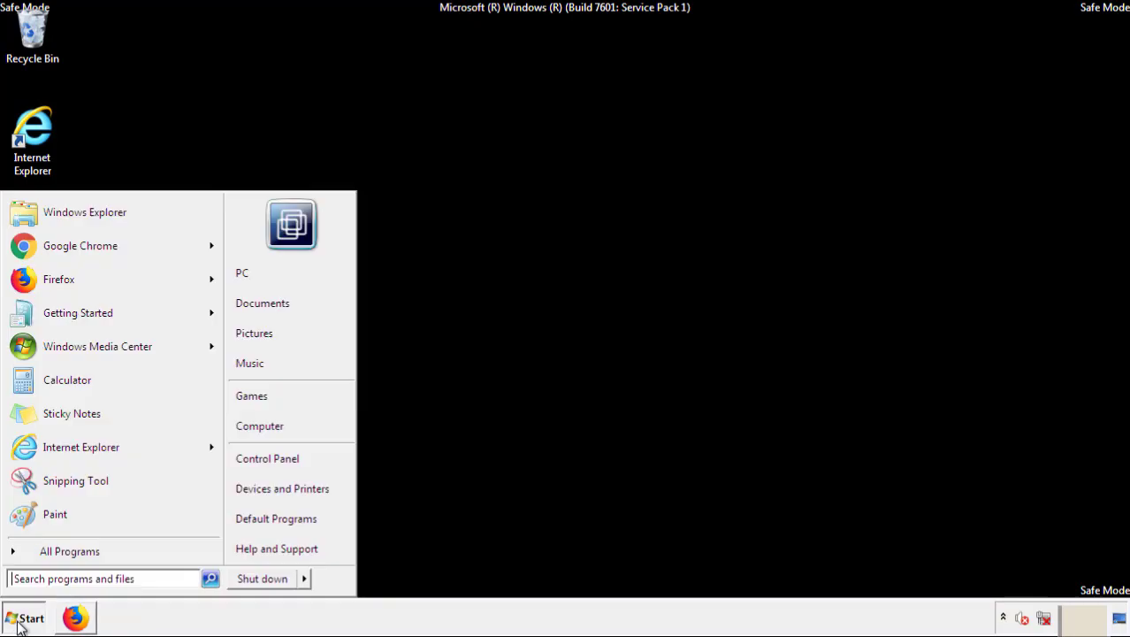
pyautogui.click(305, 580)
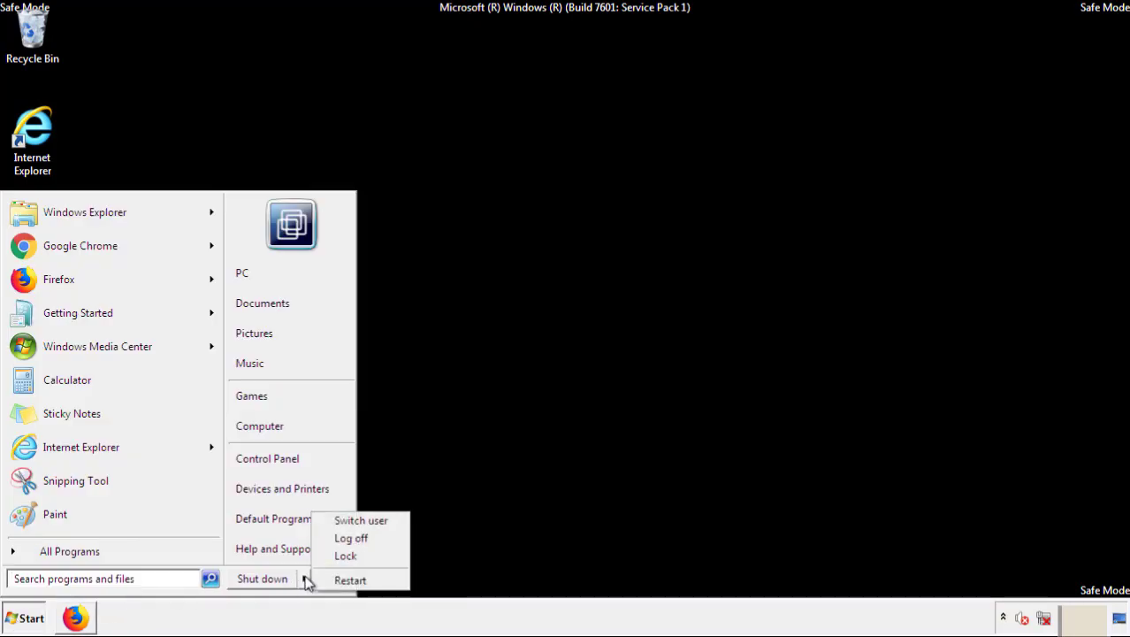
pyautogui.click(350, 580)
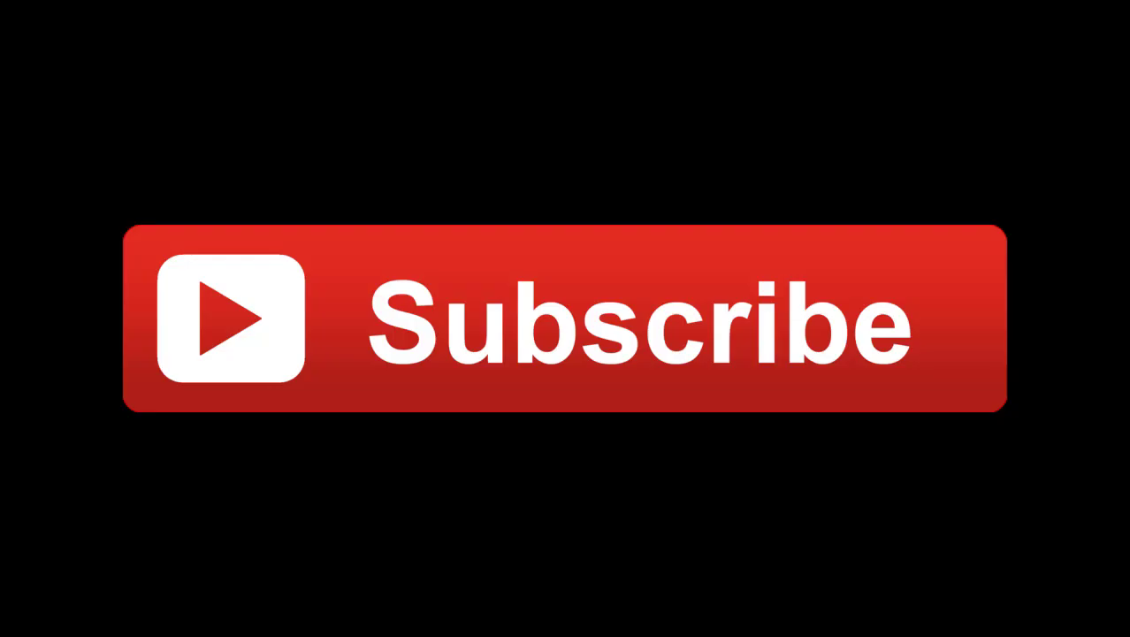